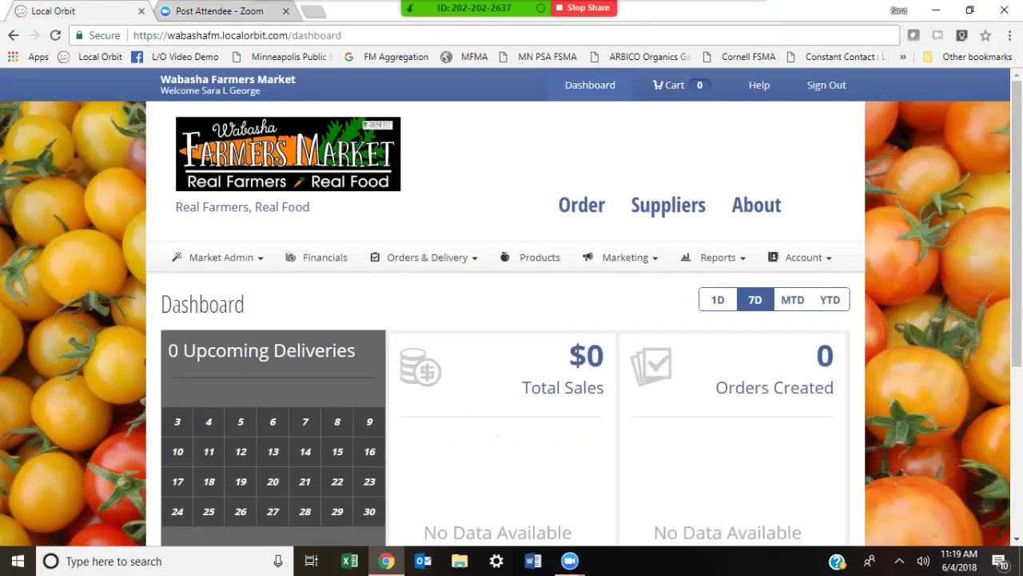
Step: Go to Market Admin > Organizations and start a new organization for Wabasha Farmers Market
scroll(512, 320, down, 6)
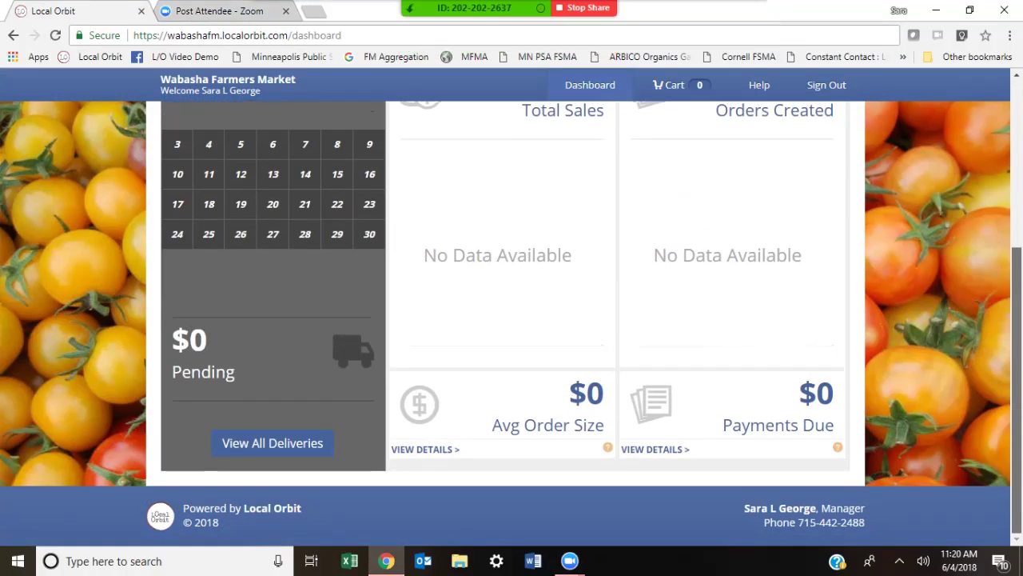
scroll(512, 319, up, 5)
scroll(511, 320, up, 1)
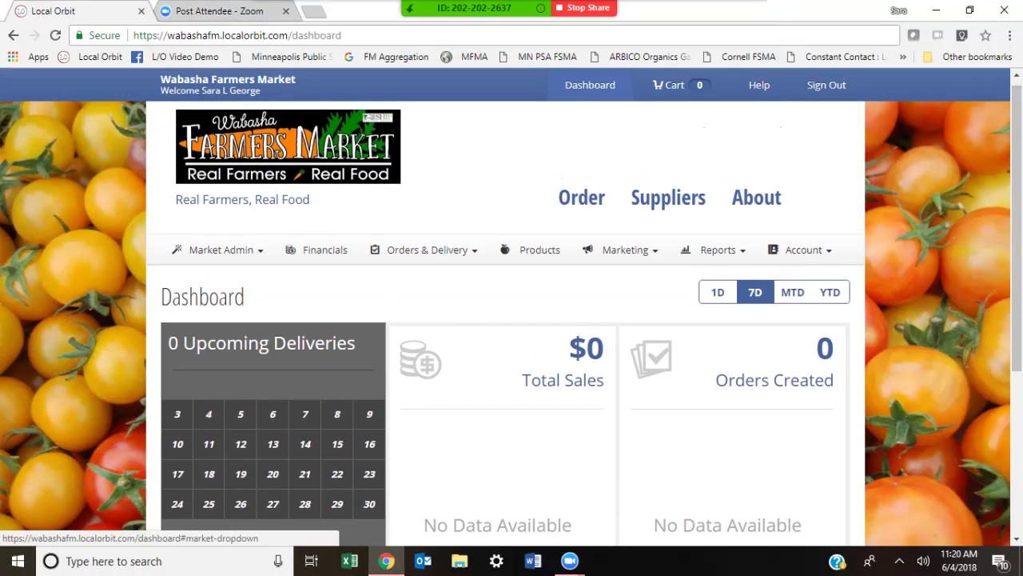
click(220, 249)
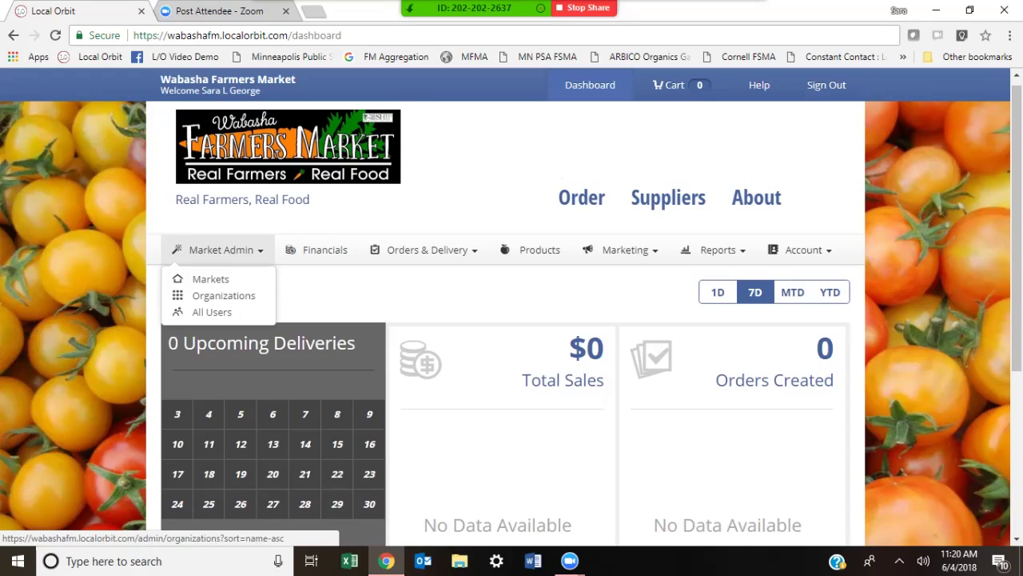
click(223, 295)
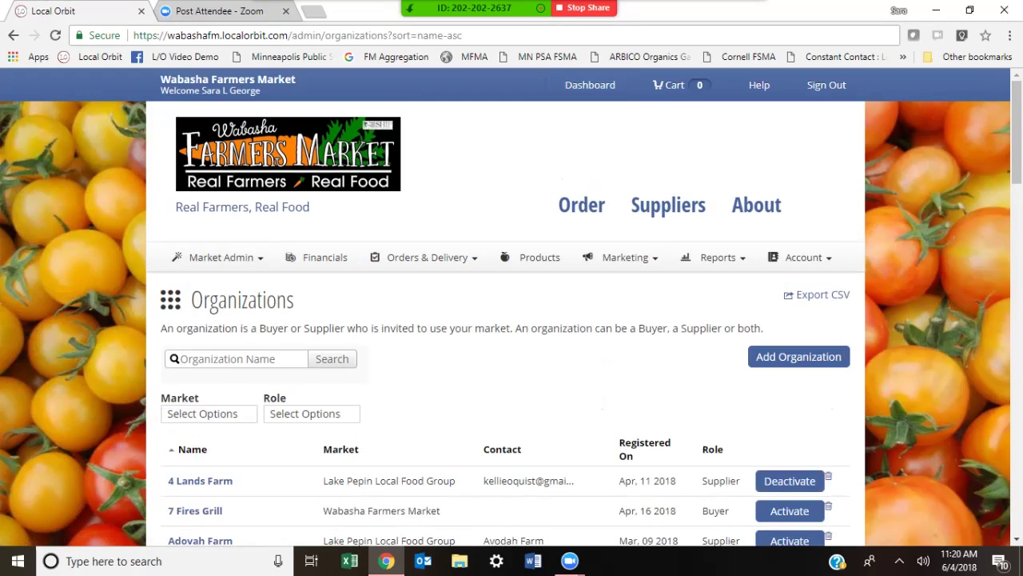
scroll(512, 320, down, 1)
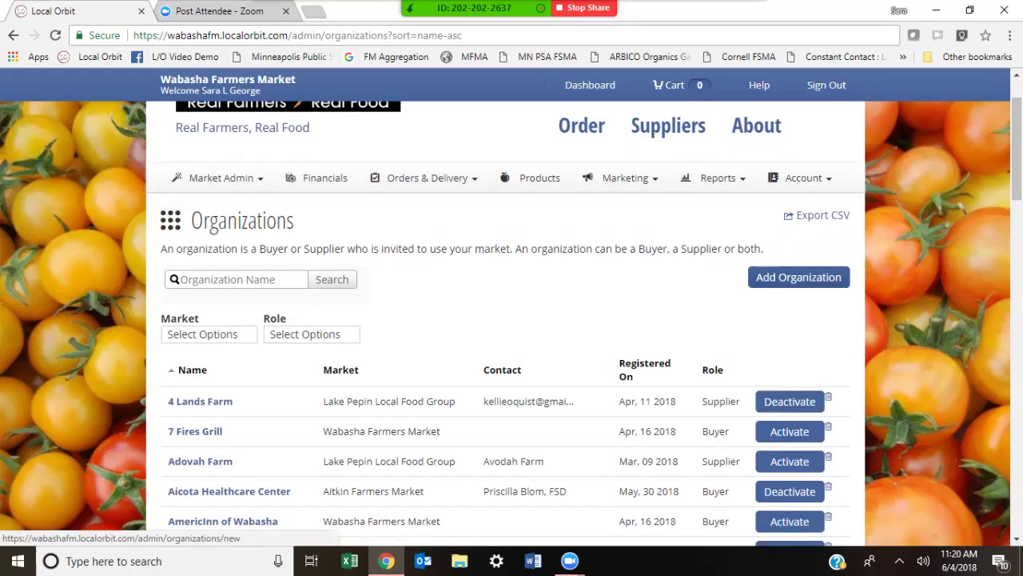
click(799, 276)
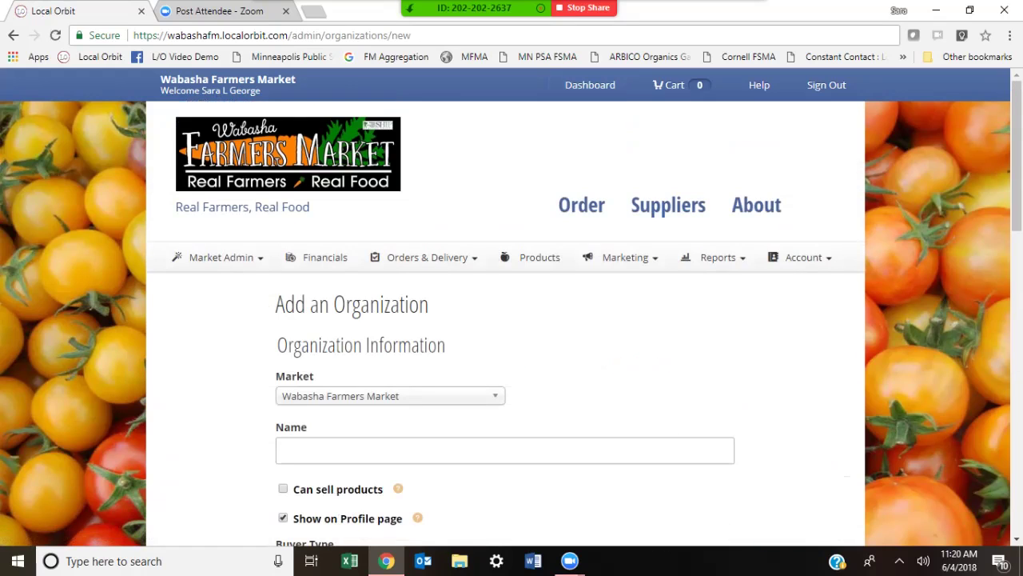
Step: Name the organization with the farmer's name plus '- Farmer' and enable Can sell products
scroll(512, 320, down, 2)
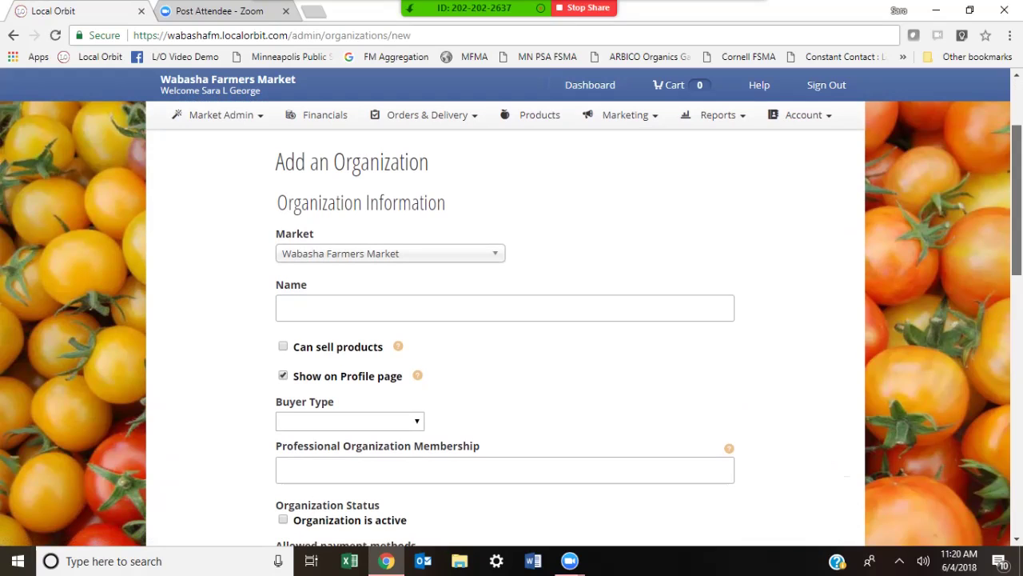
scroll(512, 320, down, 1)
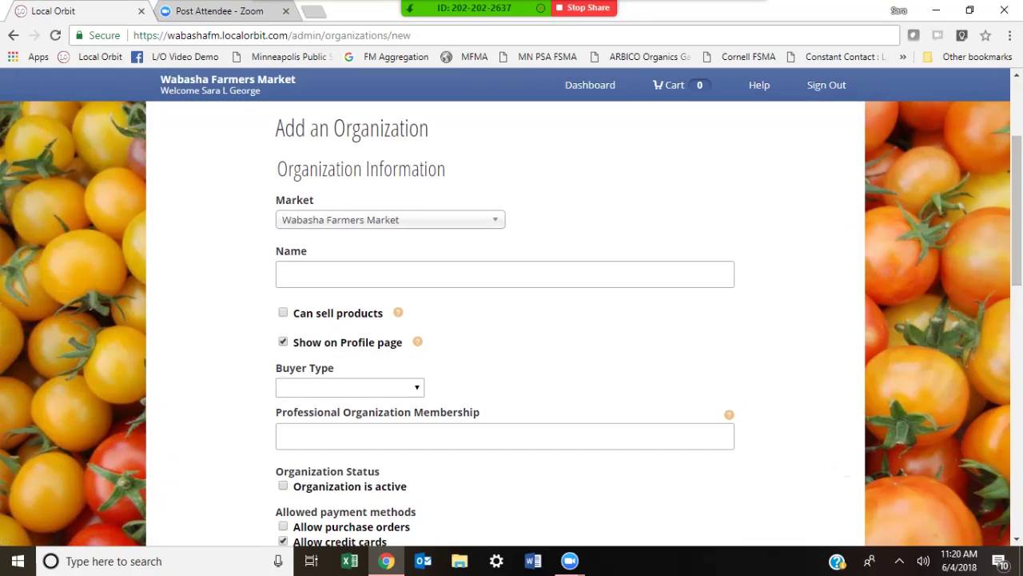
click(504, 274)
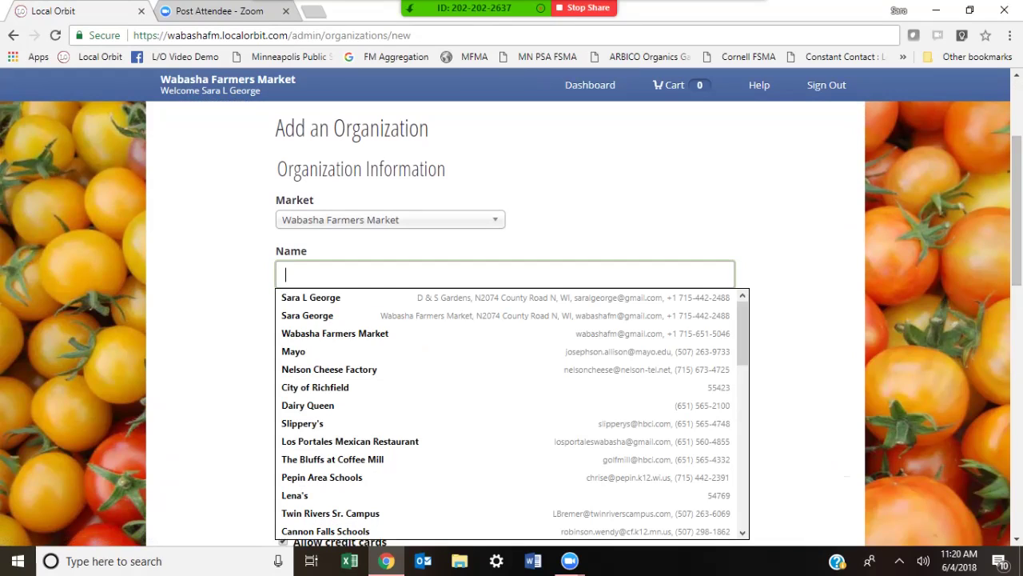
text(C)
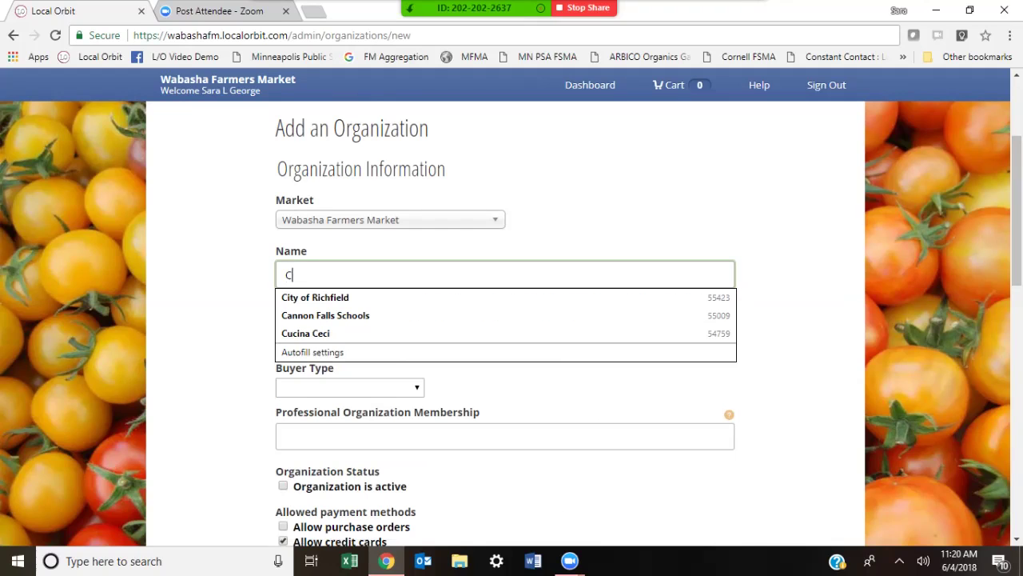
text(harlie Brown)
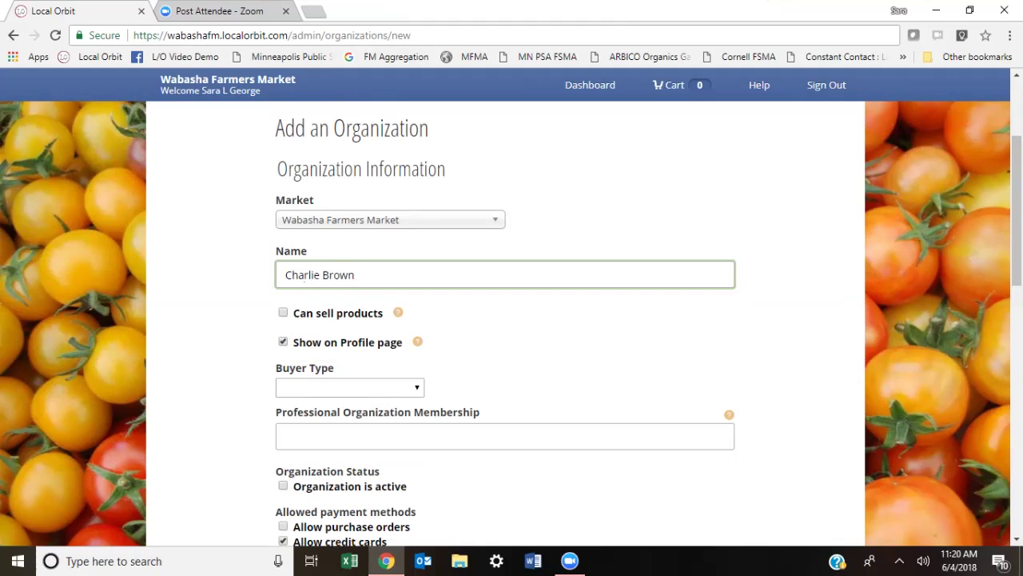
key(Tab)
key(space)
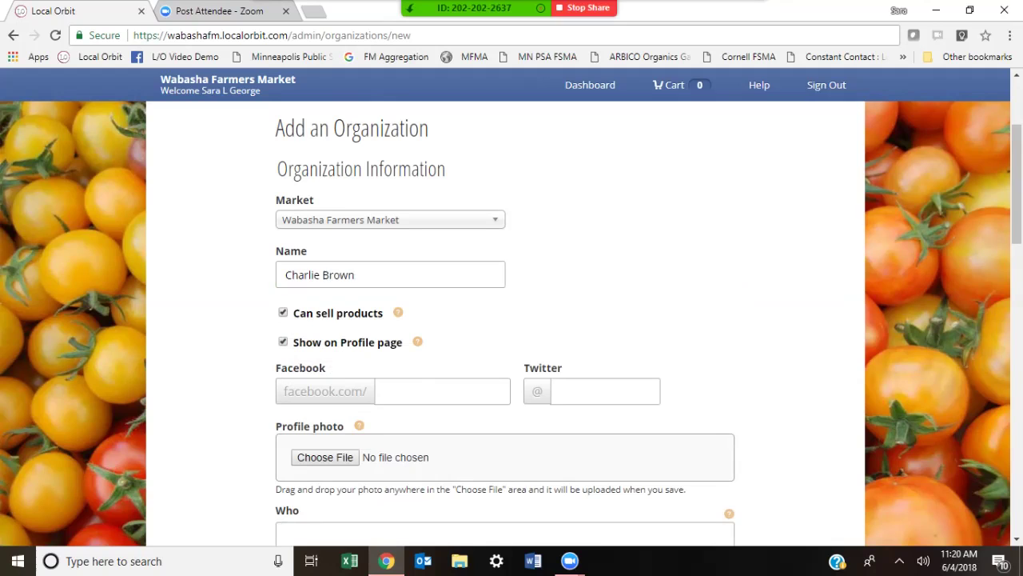
scroll(512, 320, down, 1)
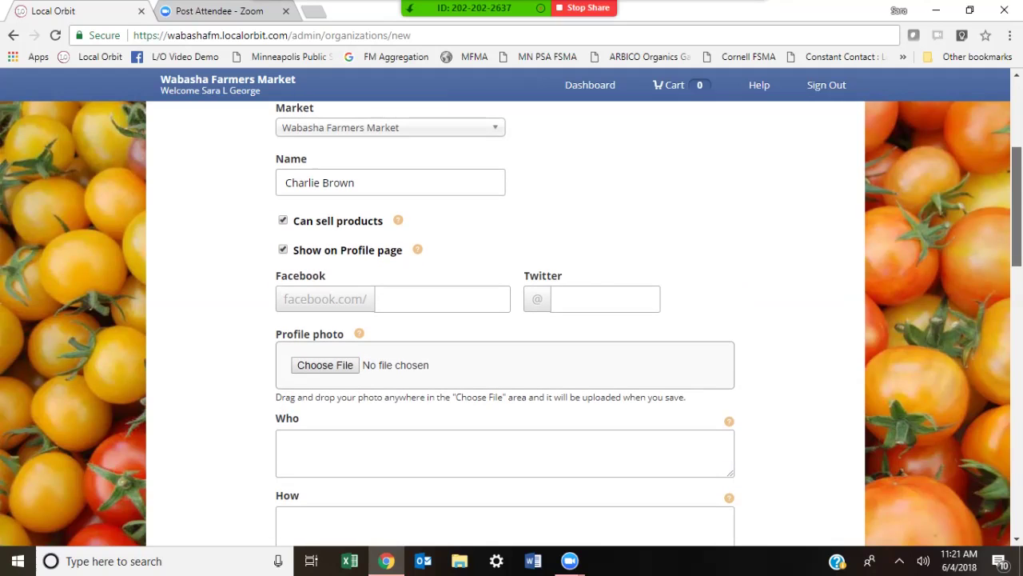
scroll(512, 319, down, 1)
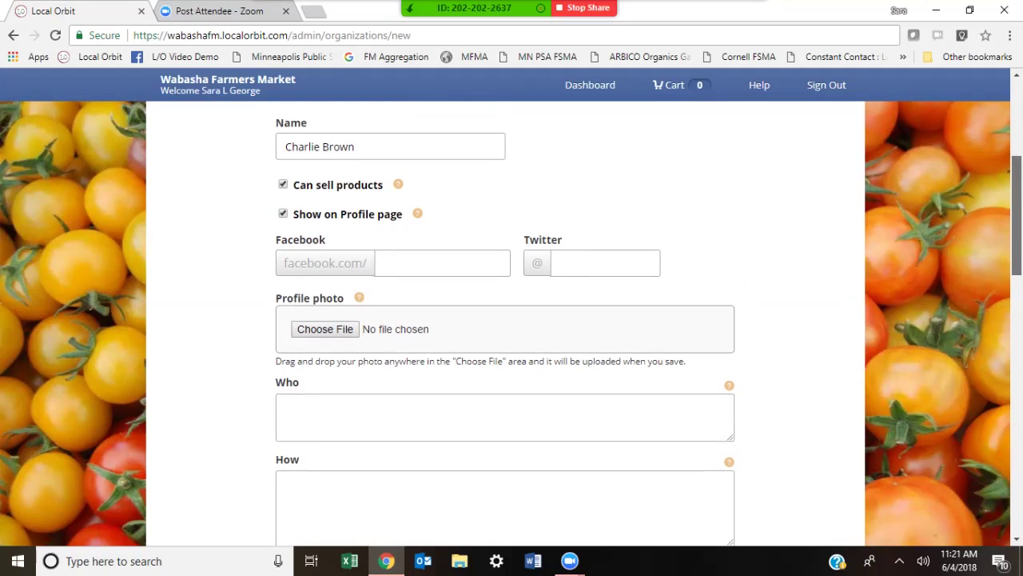
click(357, 146)
text(- Farmer)
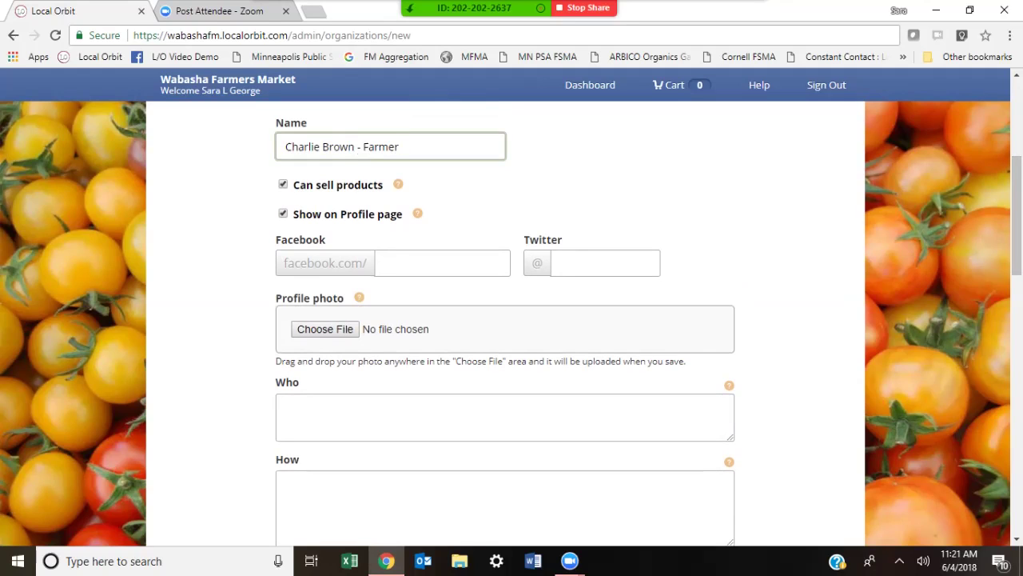
click(442, 263)
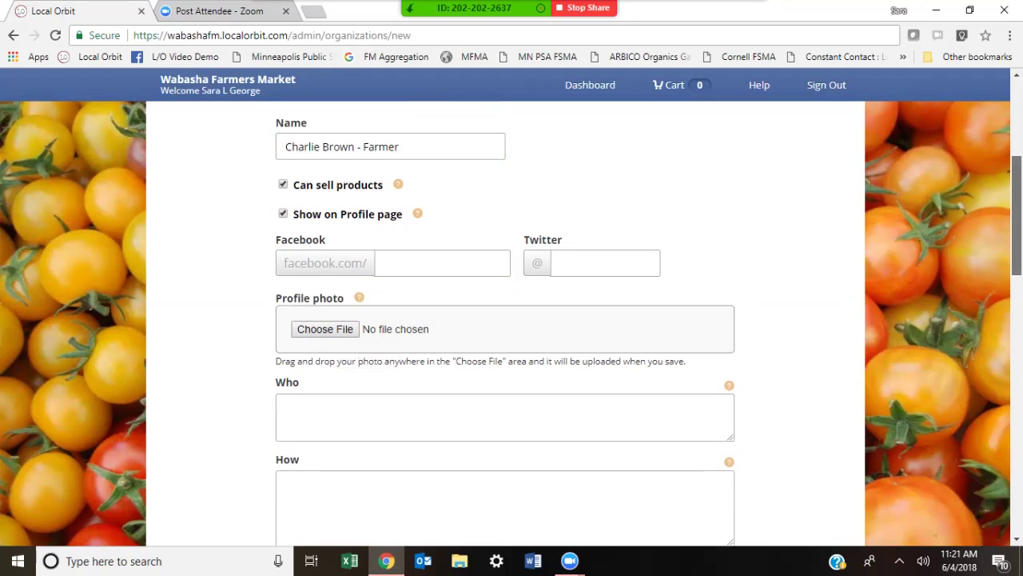
scroll(1017, 216, down, 1)
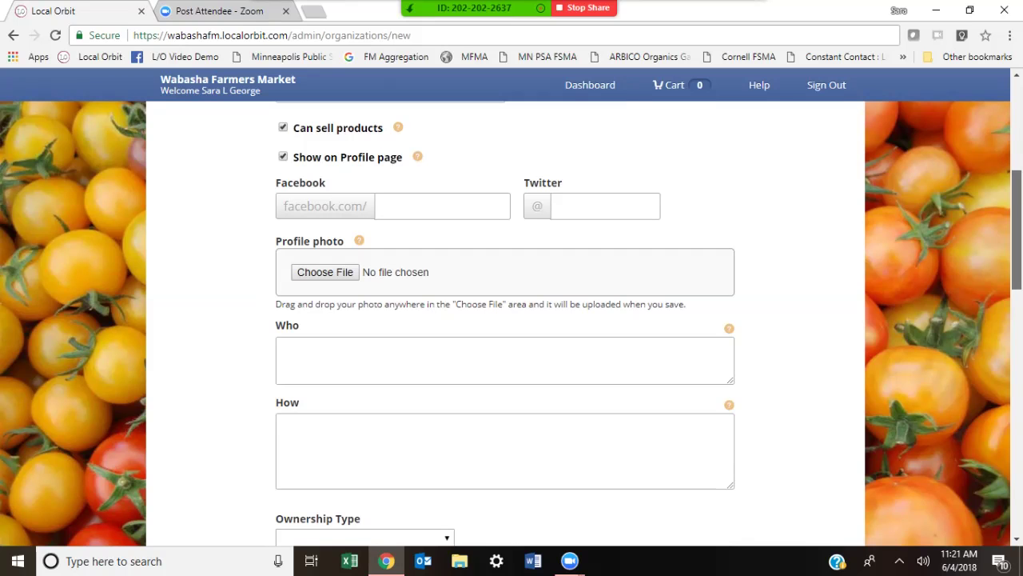
Step: Allow purchase orders alongside credit cards, then review the Market associations list
scroll(1017, 232, down, 4)
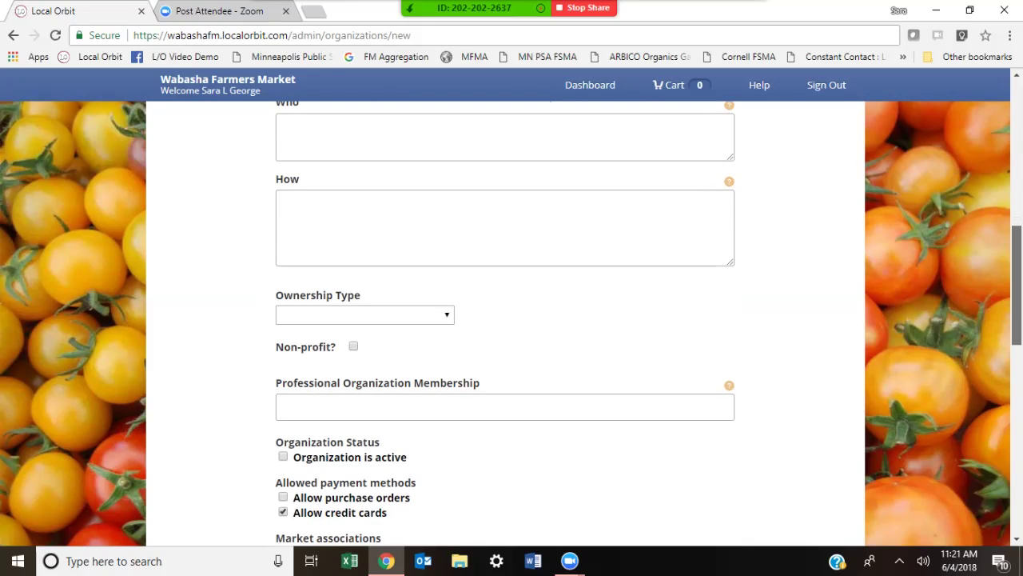
scroll(512, 323, down, 2)
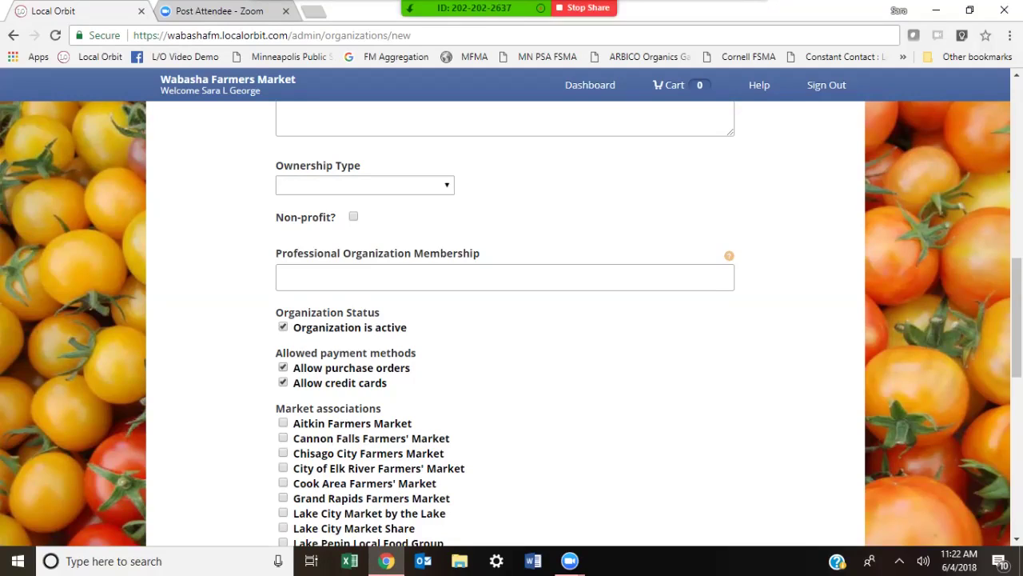
click(283, 367)
scroll(512, 320, down, 2)
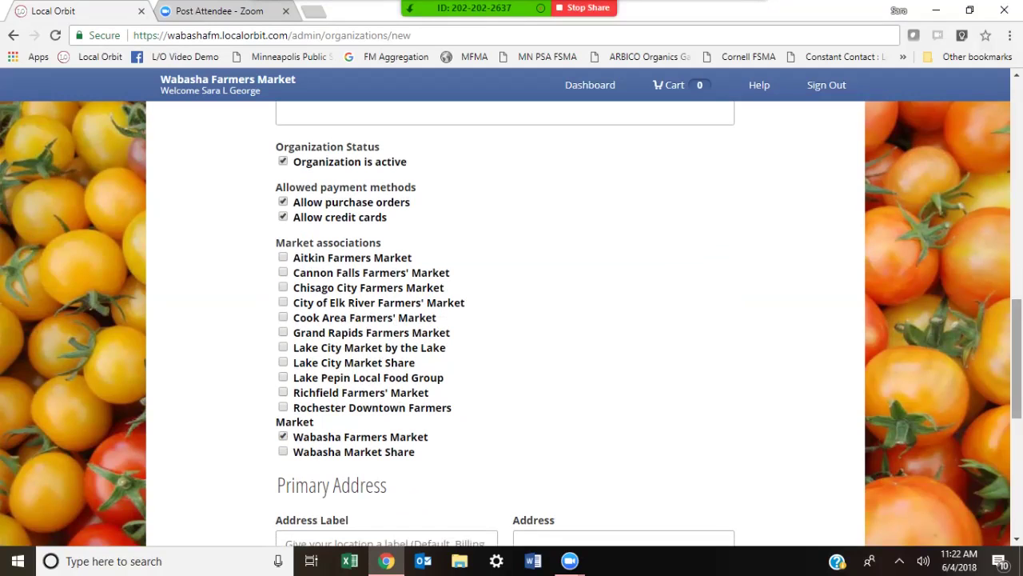
scroll(512, 319, down, 2)
scroll(512, 320, up, 3)
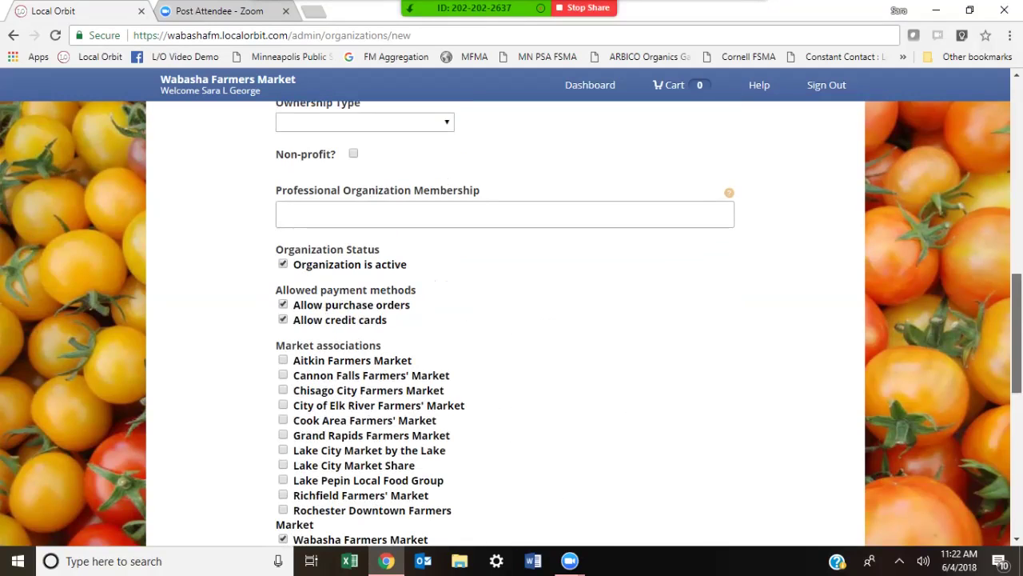
scroll(512, 320, down, 5)
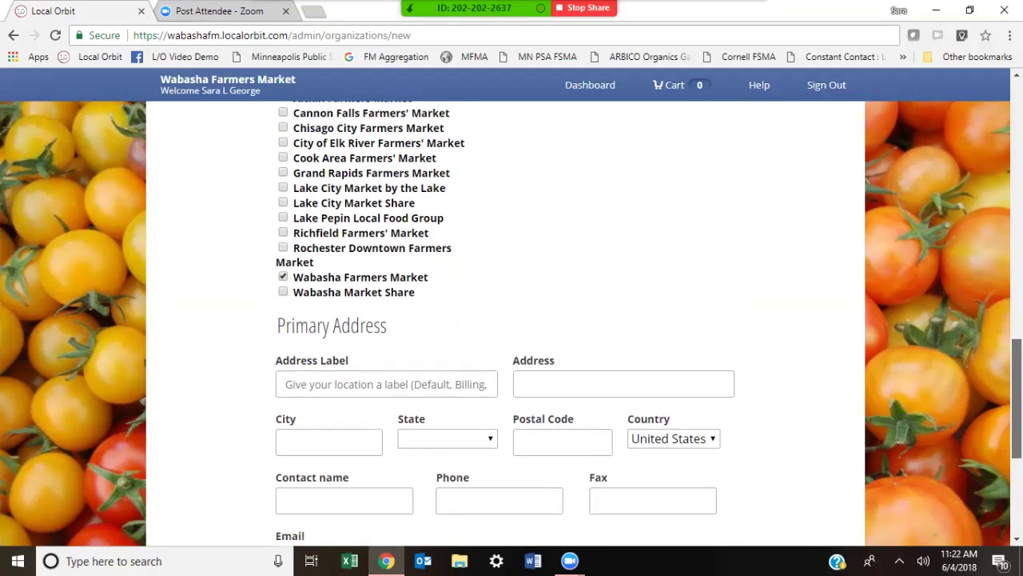
Step: Label the primary address 'Brow Family Farm' and enter its street address and city
click(386, 247)
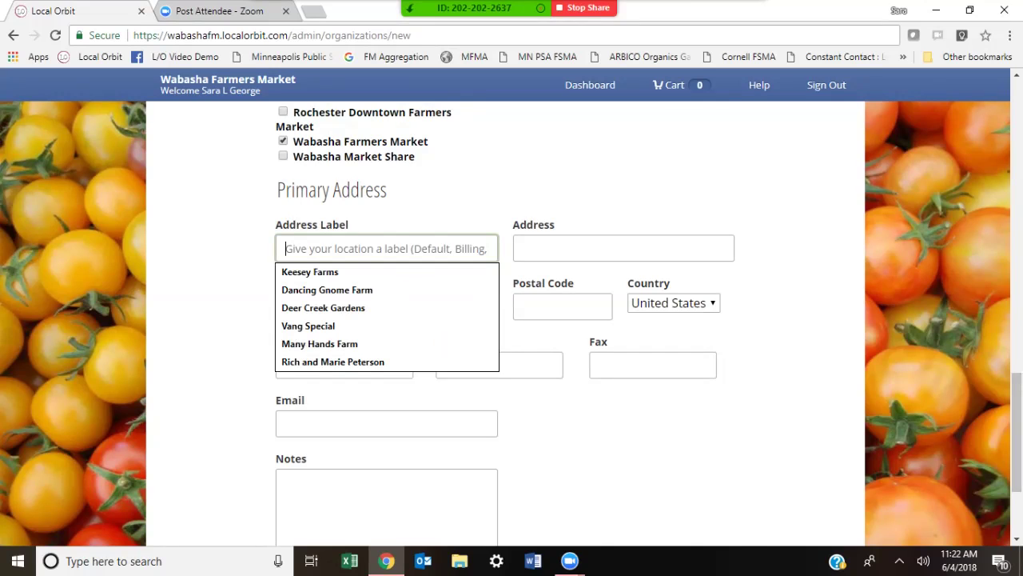
click(624, 248)
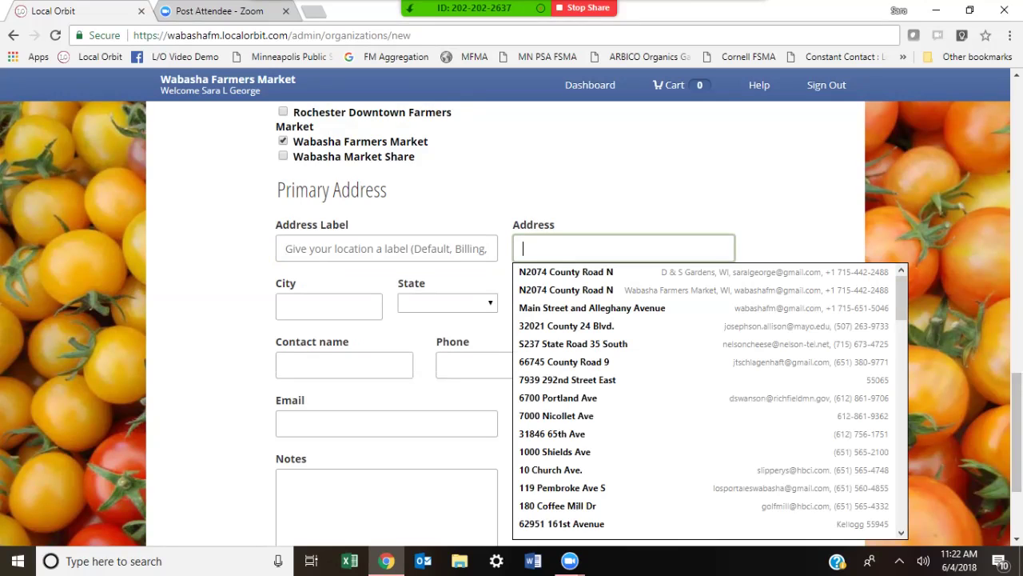
key(Escape)
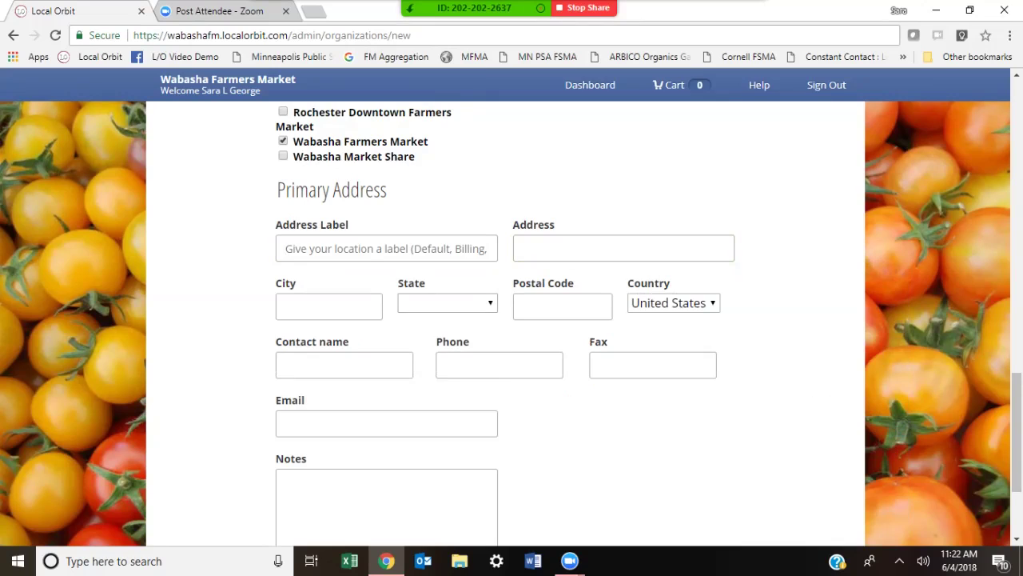
click(386, 248)
text(Bro)
key(BackSpace)
key(BackSpace)
text(row Family Farm)
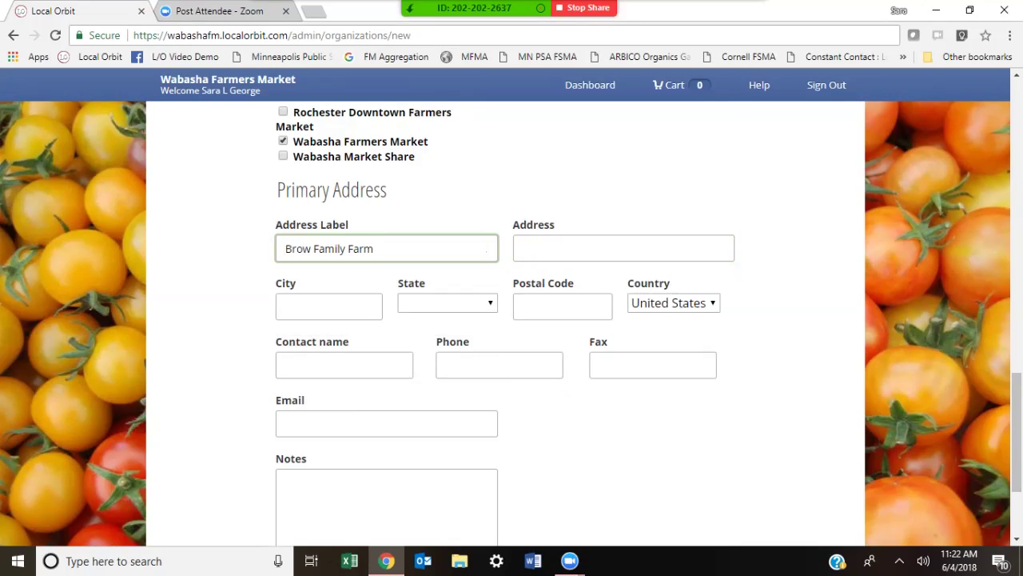
click(624, 248)
text(123 )
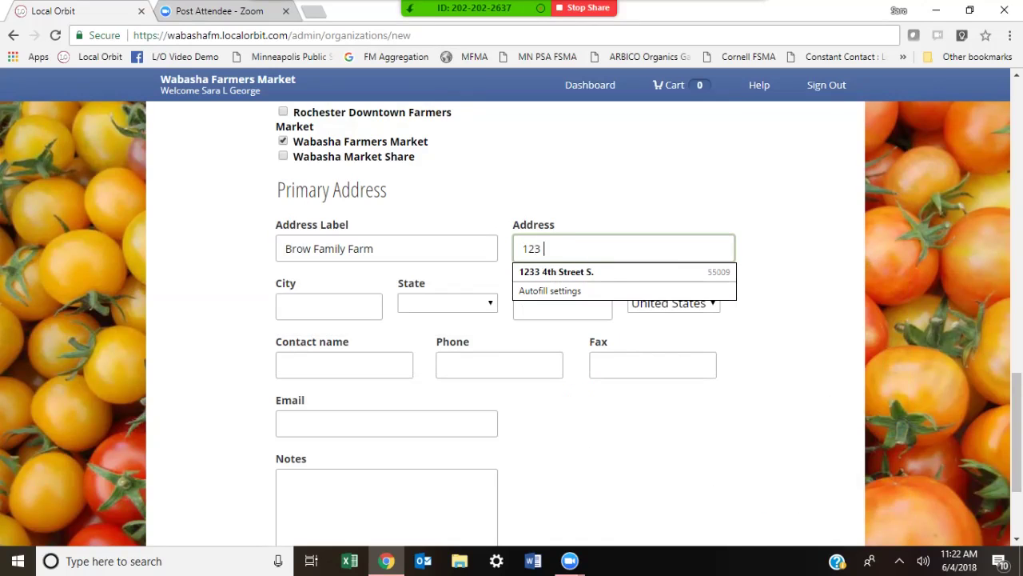
text(Sesame Street)
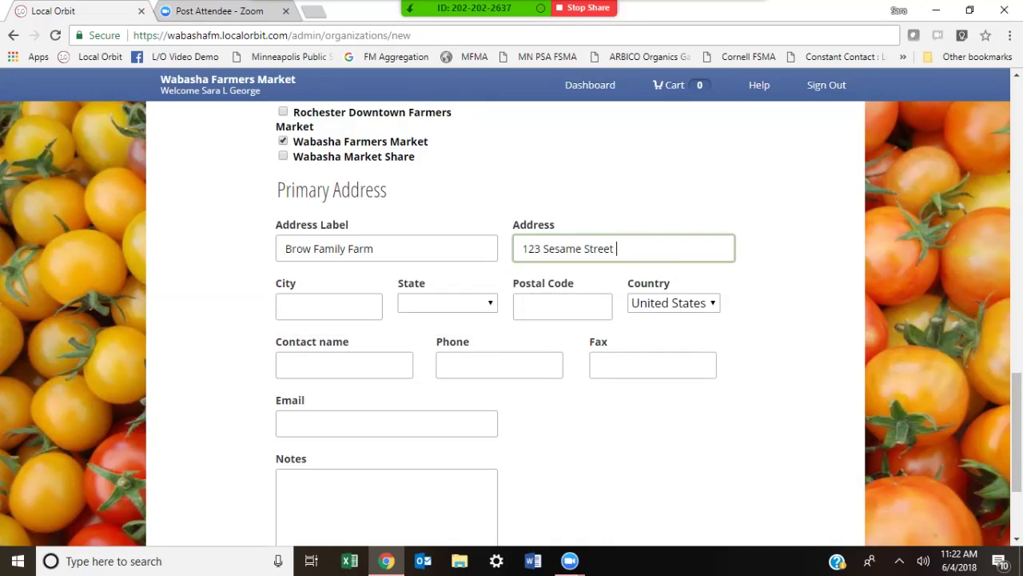
key(Tab)
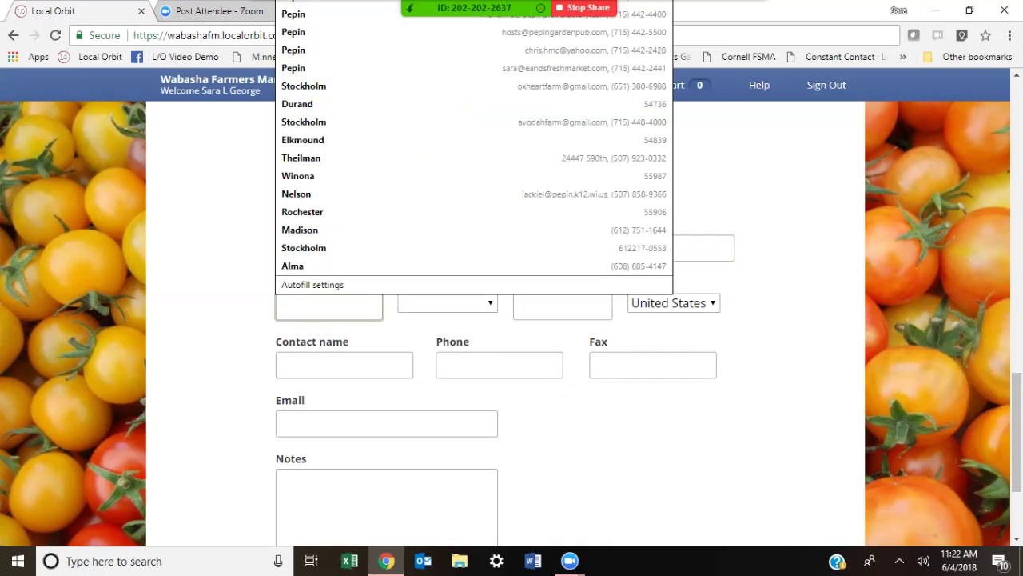
text(Pepin)
Step: Set the address state to Minnesota and enter the postal code
key(Tab)
key(Tab)
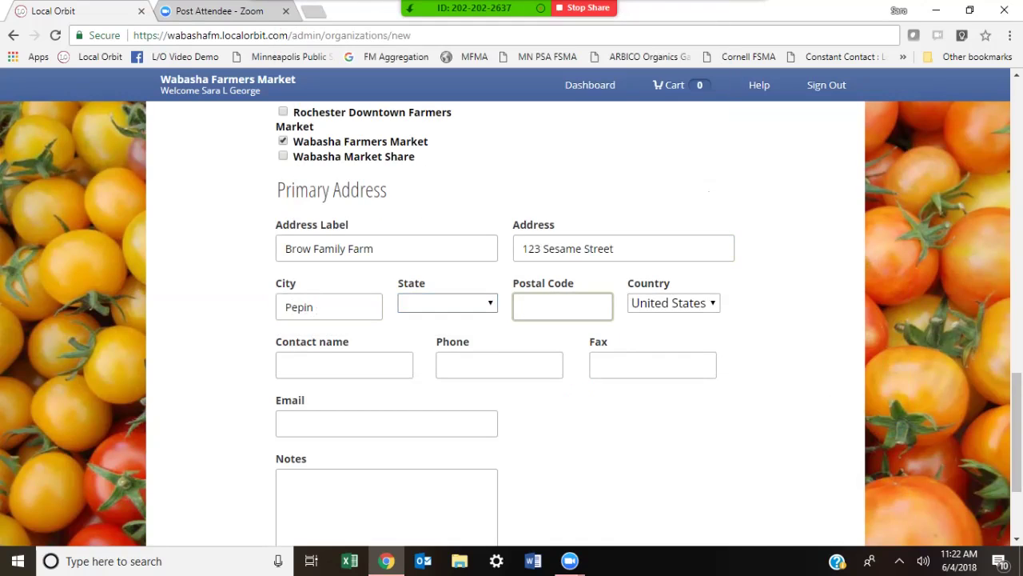
key(shift+Tab)
key(alt+Down)
key(m)
key(m)
key(m)
key(Down)
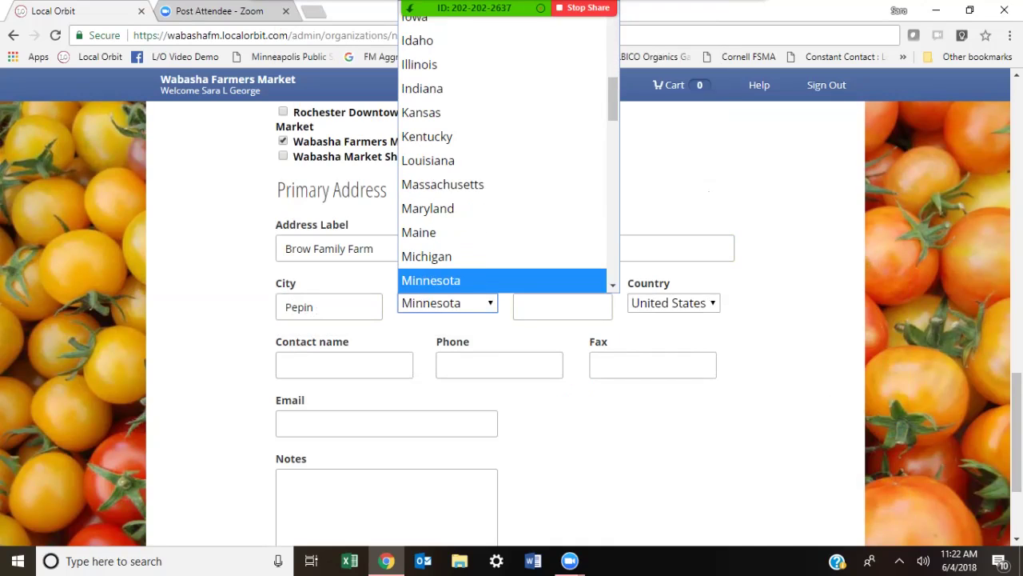
key(Return)
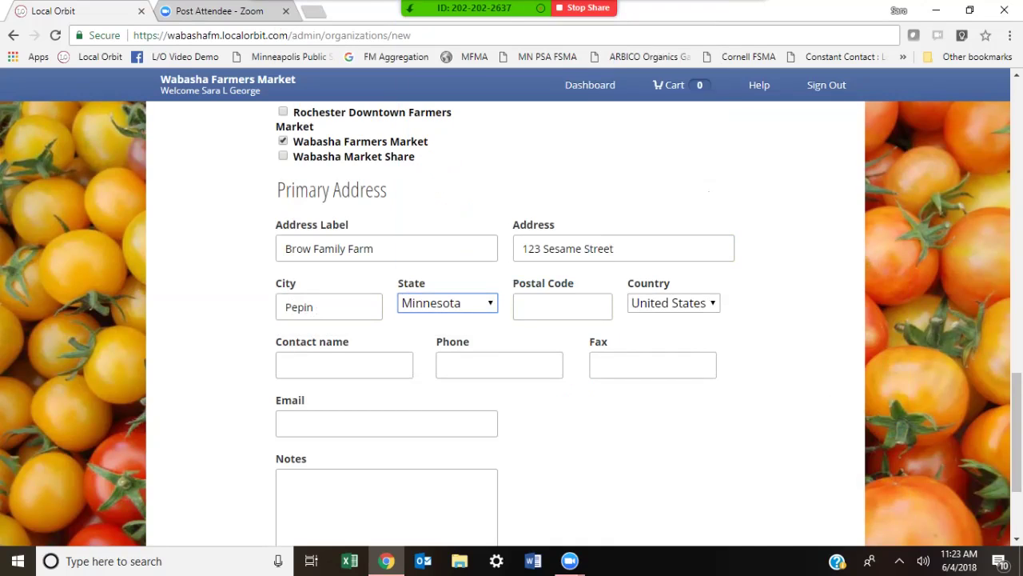
key(Tab)
text(5)
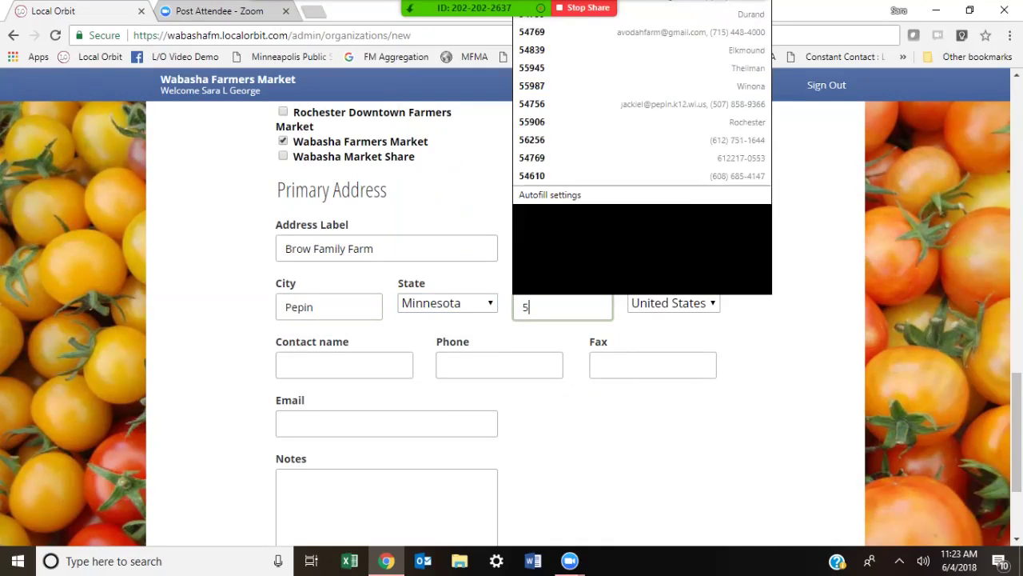
text(4610)
key(Down)
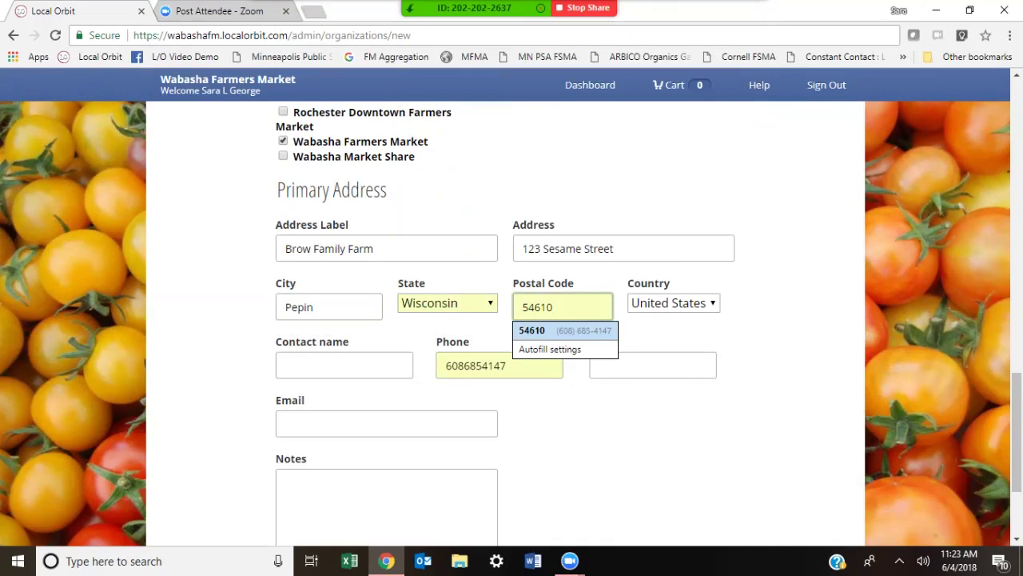
key(Return)
Step: Enter the farmer as the contact name and fill in the contact phone number
click(507, 365)
key(BackSpace)
key(BackSpace)
key(BackSpace)
key(BackSpace)
key(BackSpace)
key(BackSpace)
key(BackSpace)
key(BackSpace)
key(BackSpace)
key(BackSpace)
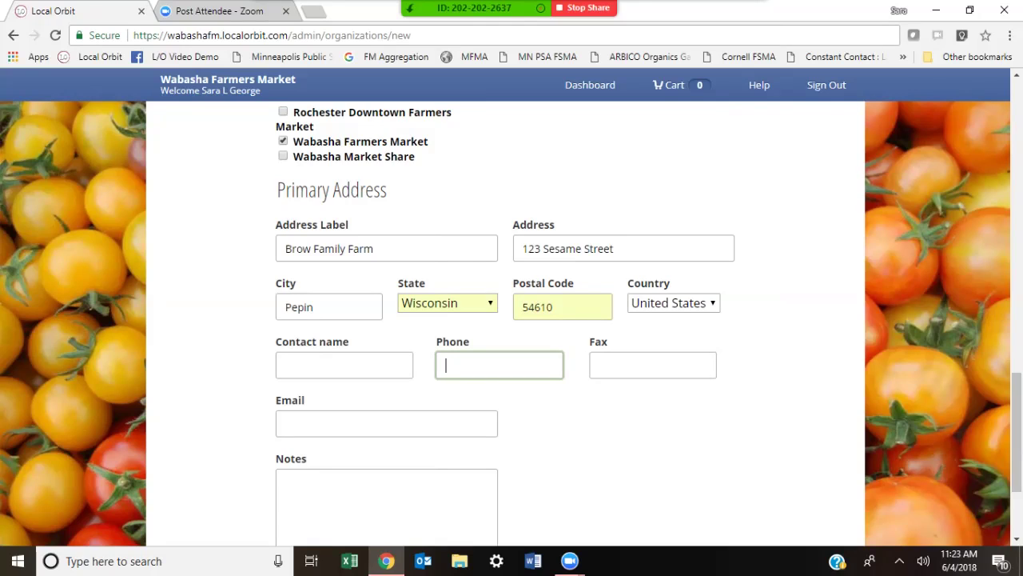
click(344, 364)
text(harlie)
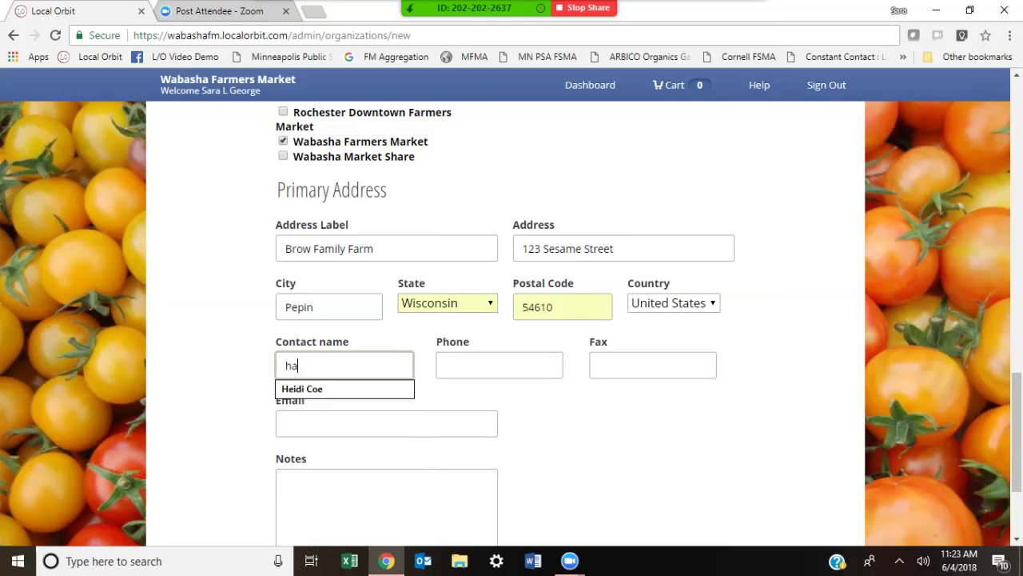
key(BackSpace)
key(BackSpace)
key(BackSpace)
key(BackSpace)
key(BackSpace)
key(BackSpace)
text(Ch)
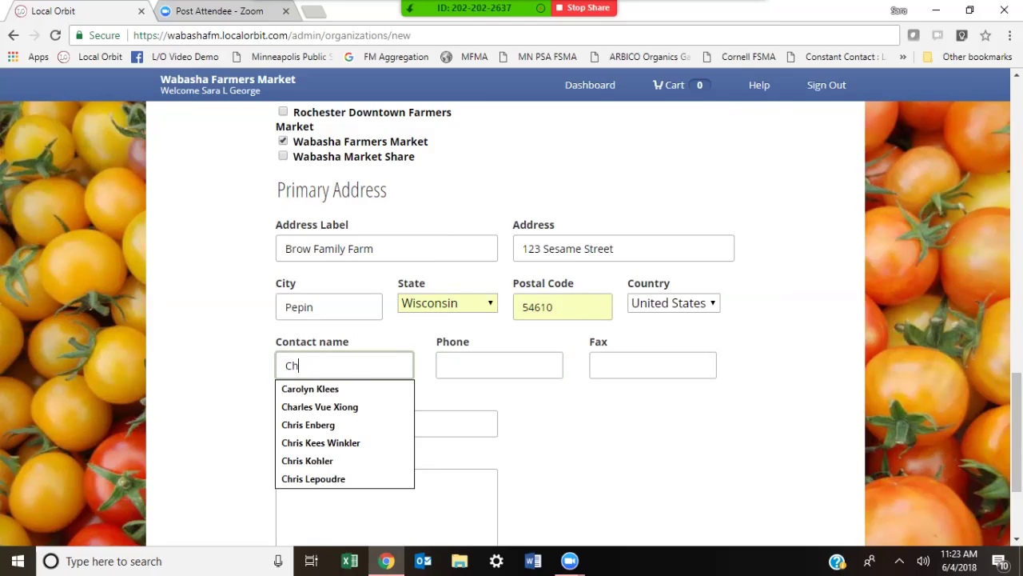
text(arlie Brown)
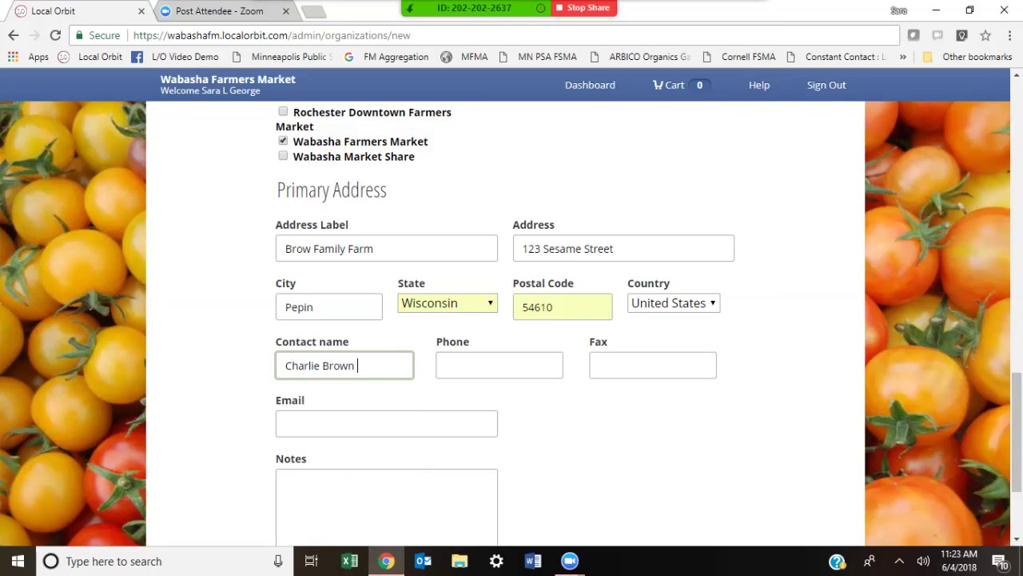
key(Tab)
text(123-4567)
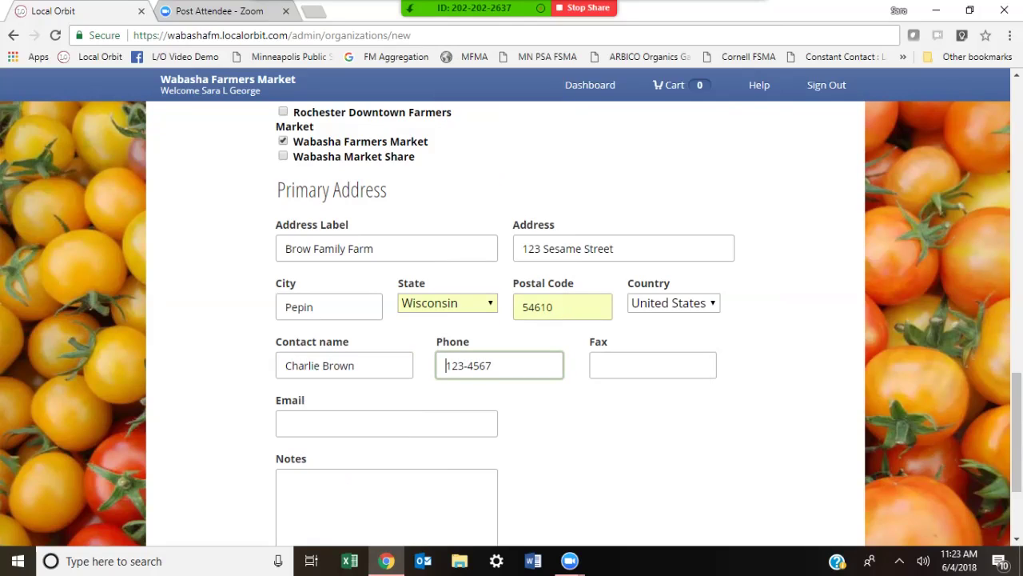
key(BackSpace)
text(-7891)
Step: Fill in the contact e-mail address and submit the form to create the organization
click(386, 424)
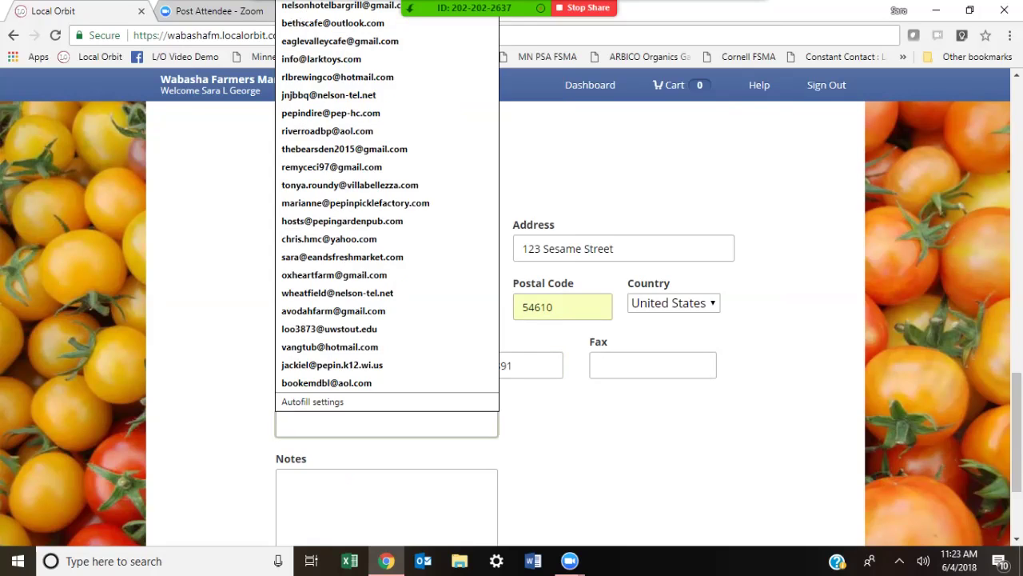
key(Escape)
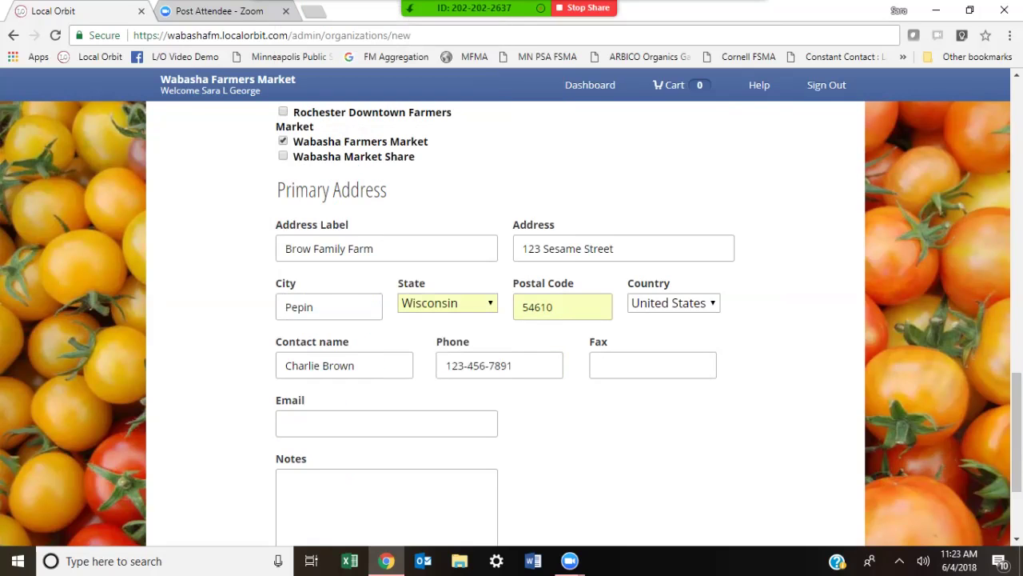
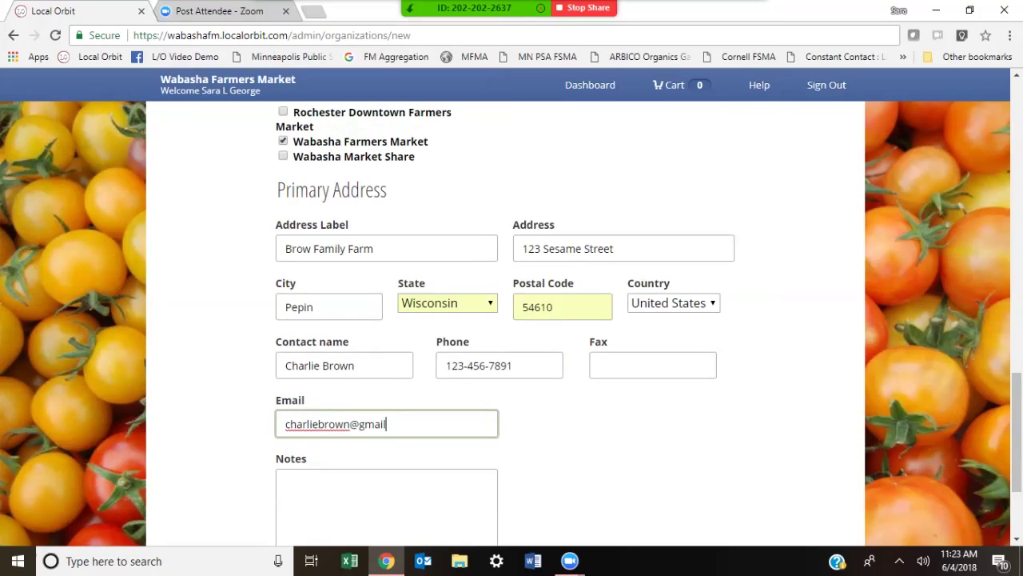
click(285, 485)
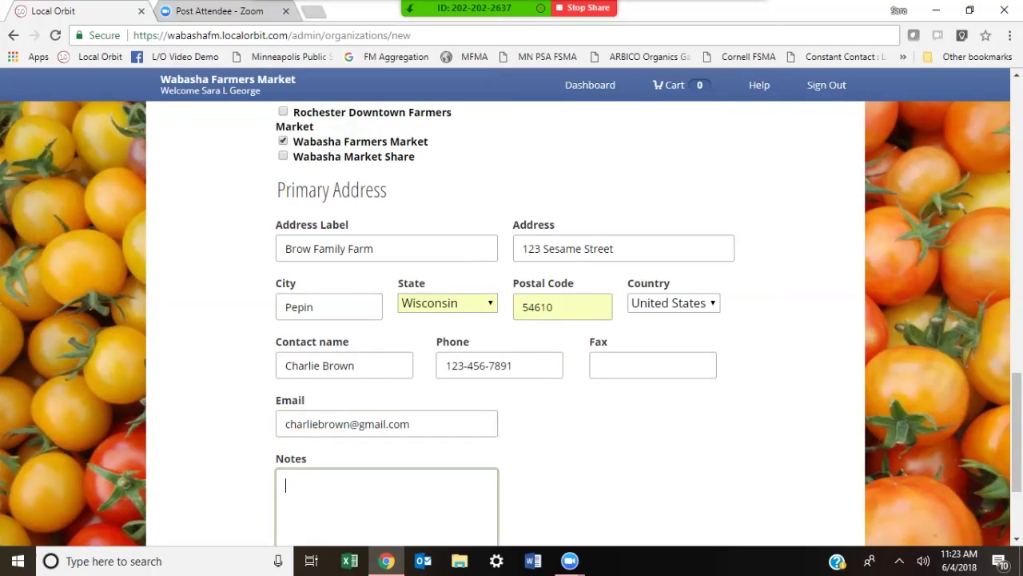
scroll(506, 324, down, 2)
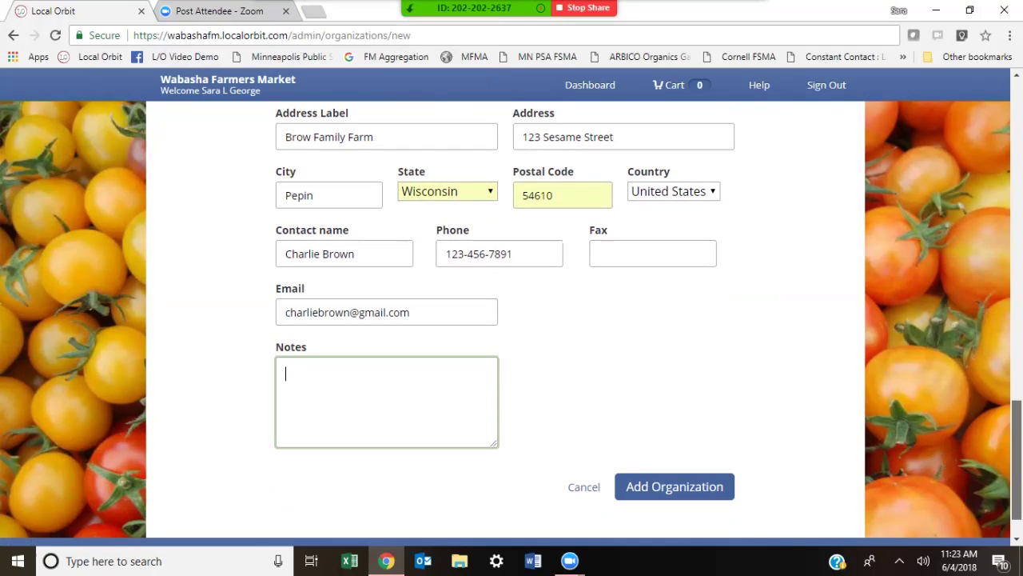
scroll(505, 324, up, 8)
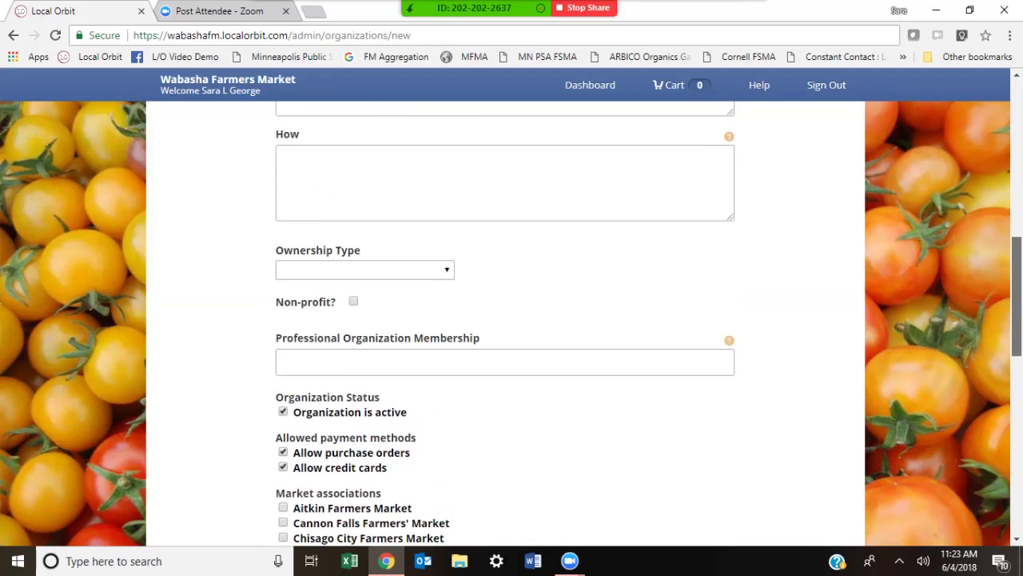
scroll(505, 324, down, 9)
click(675, 448)
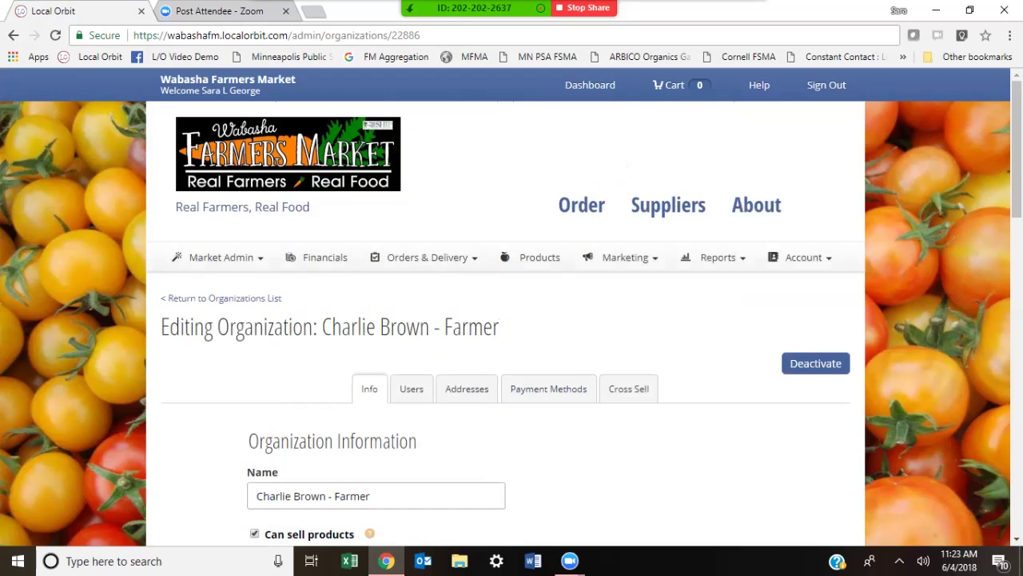
Step: Review the saved organization's Info page and switch to its Users section
scroll(584, 310, down, 1)
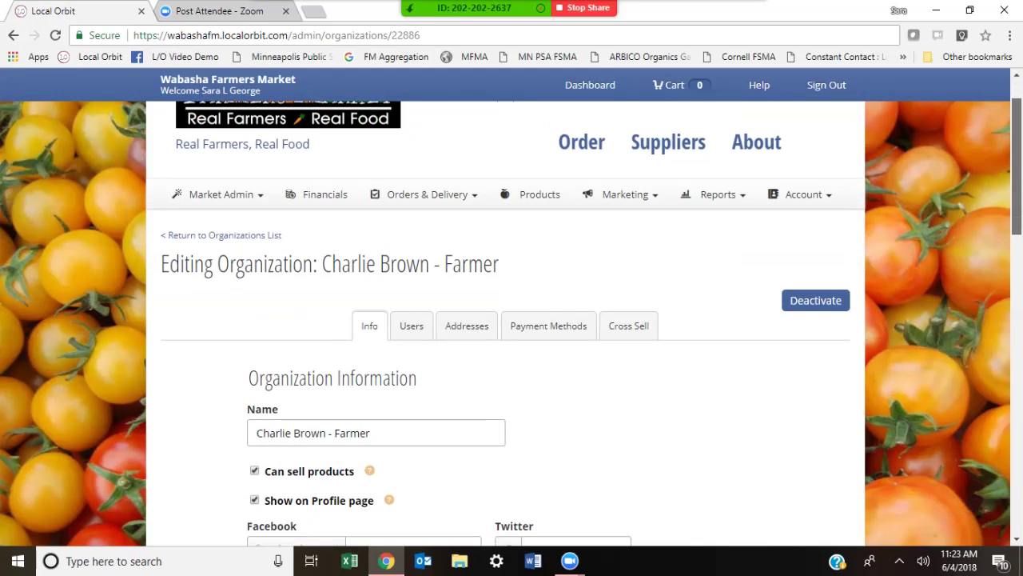
scroll(584, 322, down, 2)
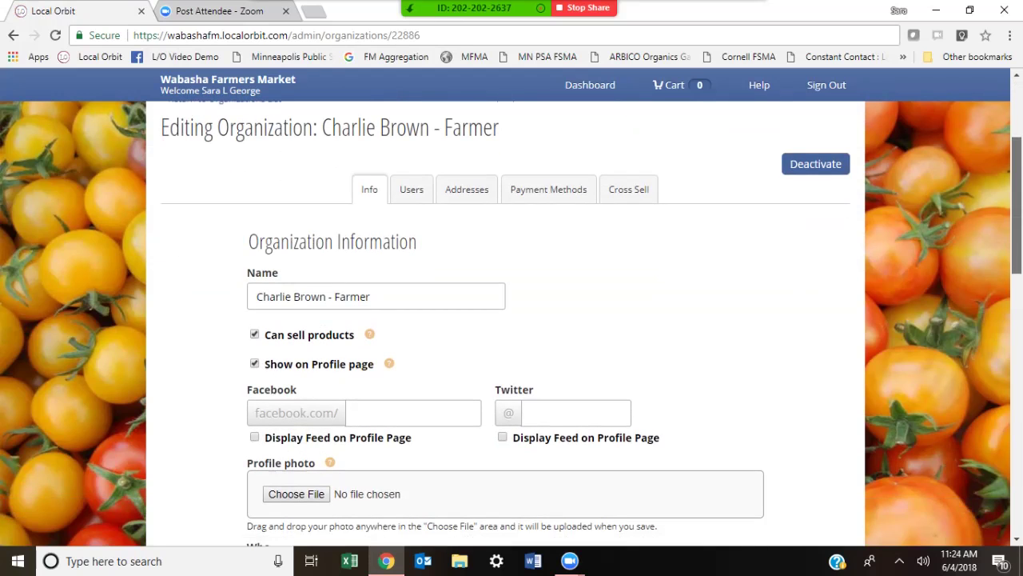
scroll(506, 320, up, 3)
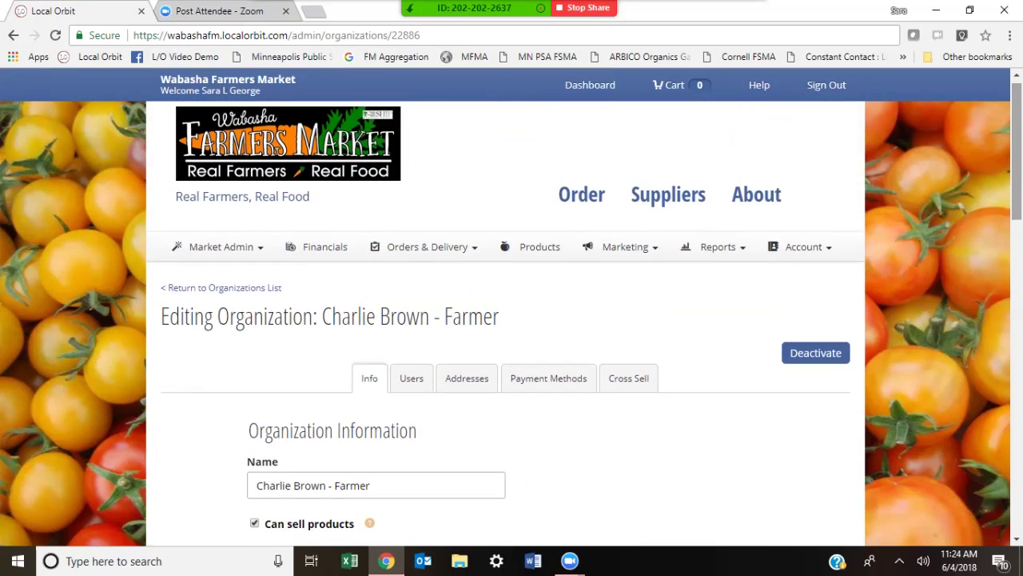
click(411, 389)
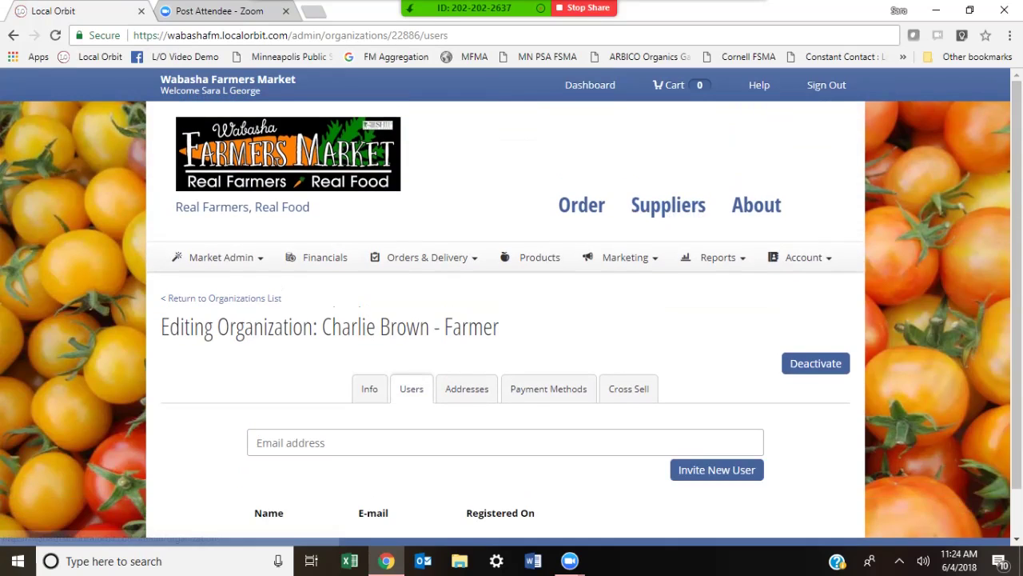
Step: Invite the farmer's e-mail address as a new user of the organization
scroll(512, 320, down, 1)
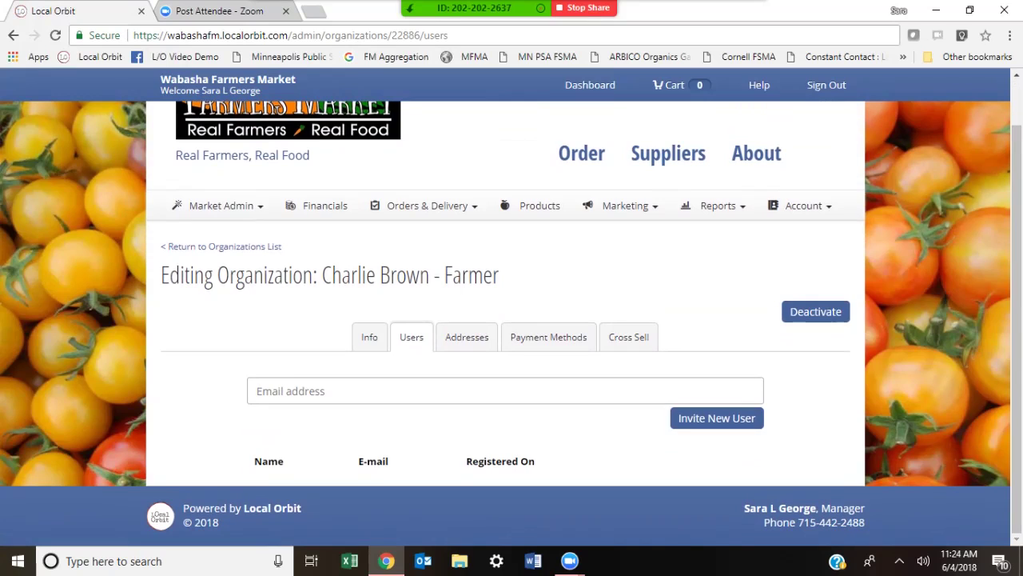
click(505, 390)
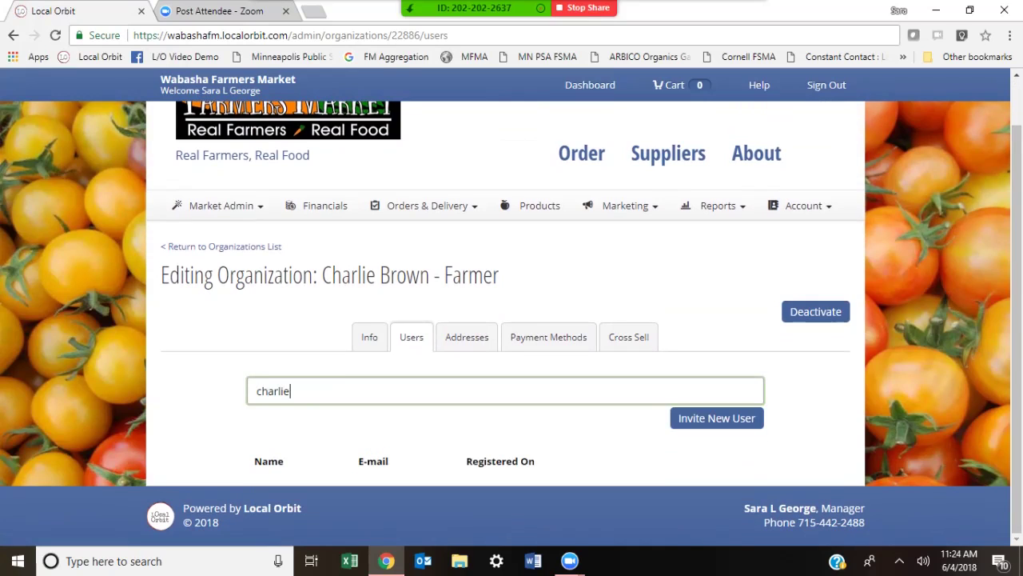
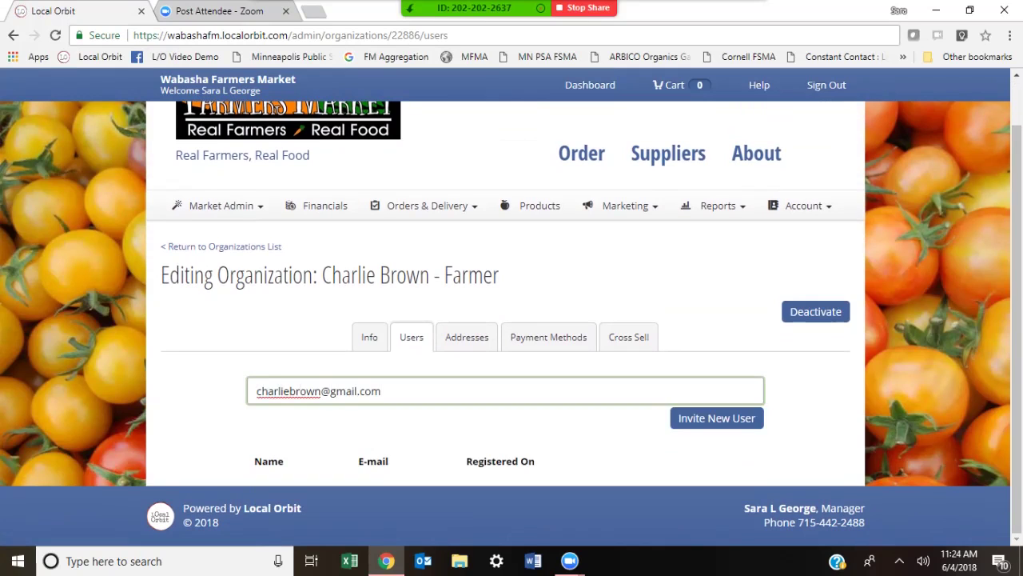
key(Return)
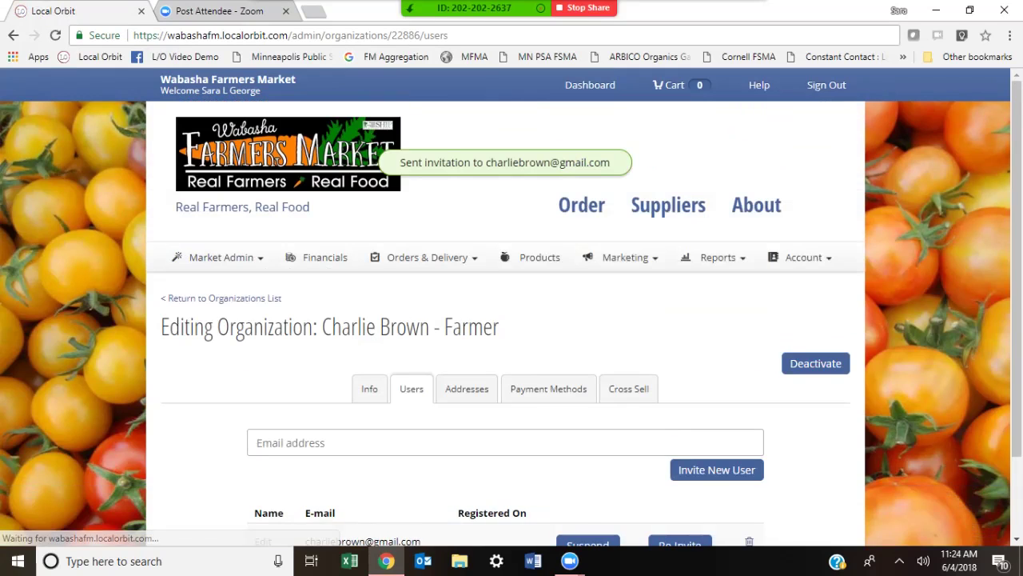
scroll(512, 320, down, 2)
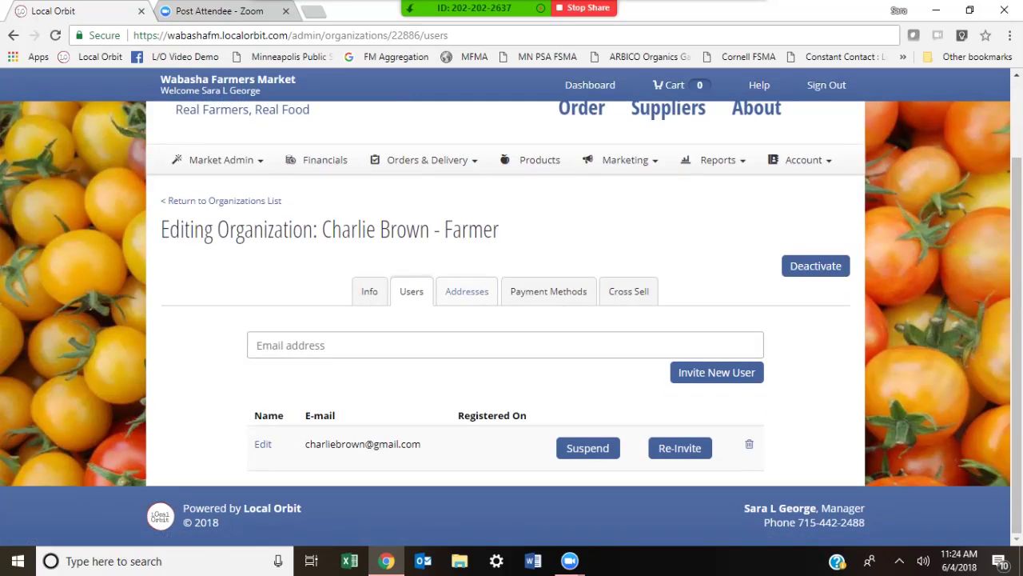
click(467, 291)
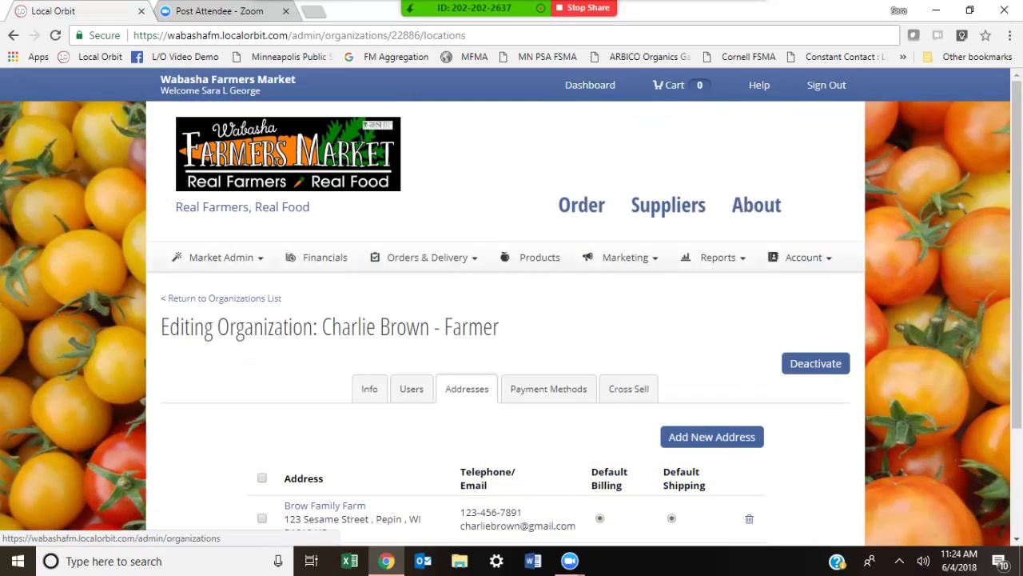
Step: Scroll the Addresses page to check the farm address is default billing and shipping
scroll(512, 320, down, 1)
scroll(512, 319, down, 1)
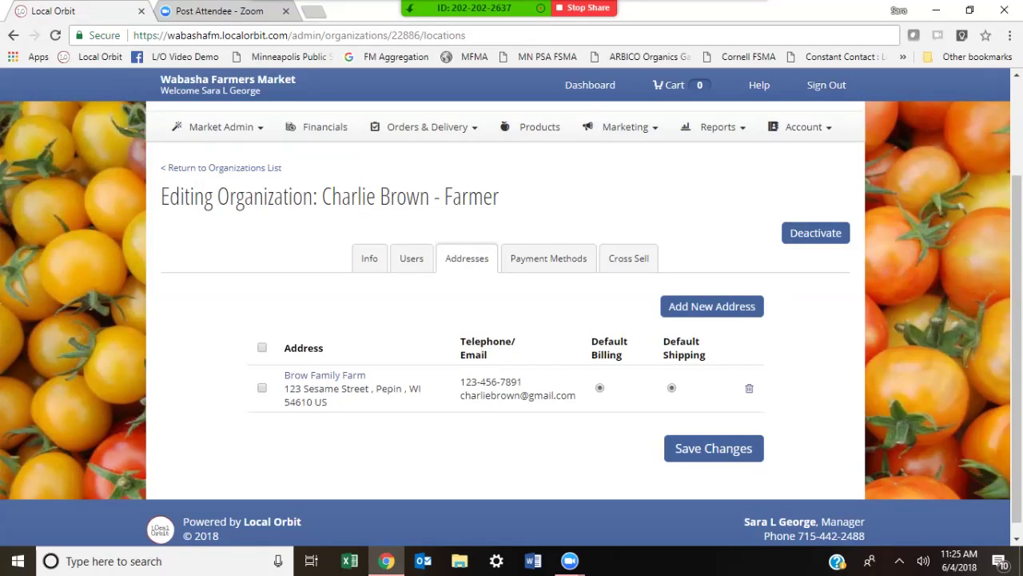
scroll(511, 320, up, 2)
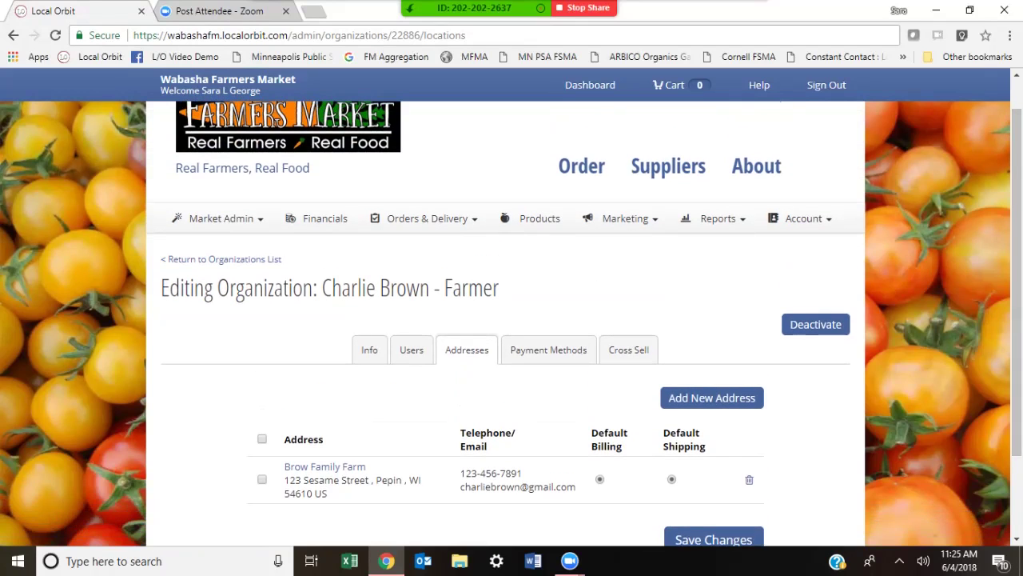
Step: Review the Suppliers map and list on the market's About page, then return to the Dashboard
click(756, 166)
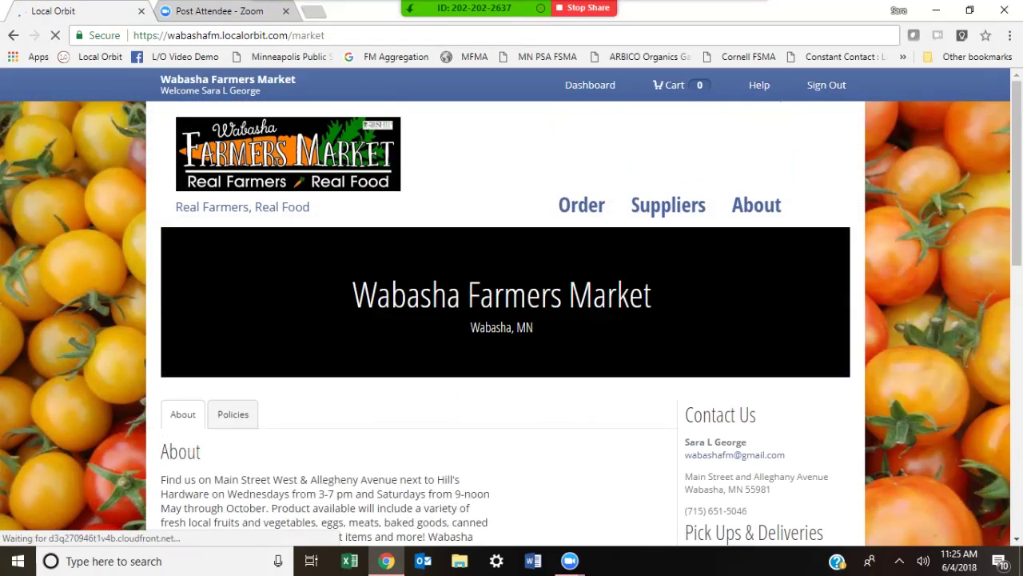
scroll(512, 319, down, 1)
scroll(512, 320, down, 2)
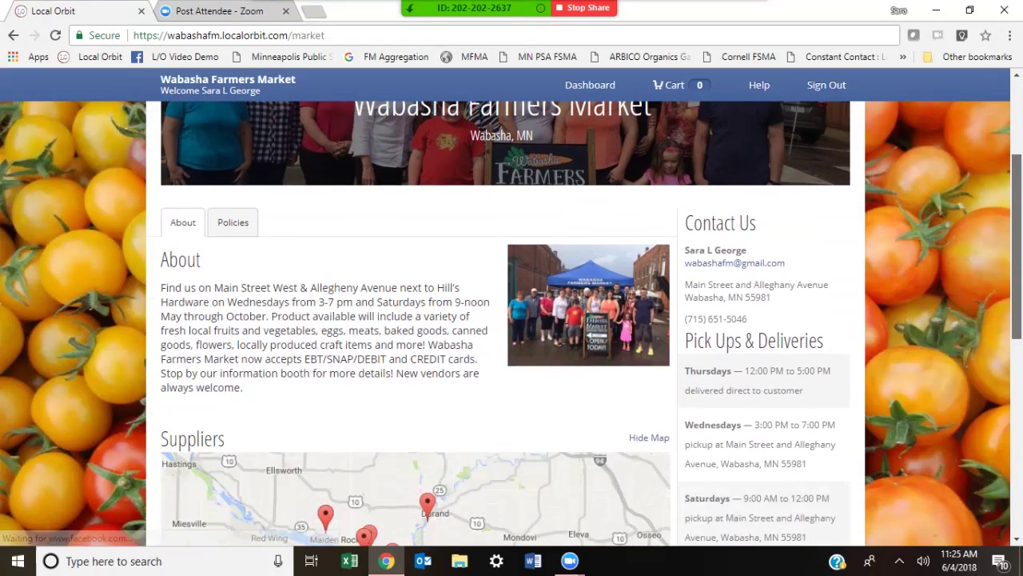
scroll(512, 320, down, 3)
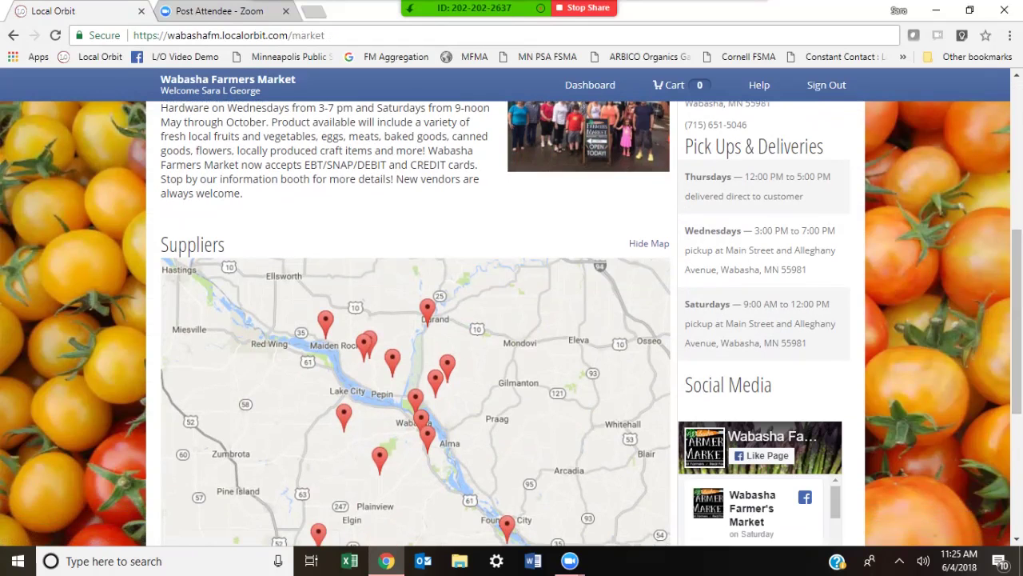
drag(1017, 322, 1016, 382)
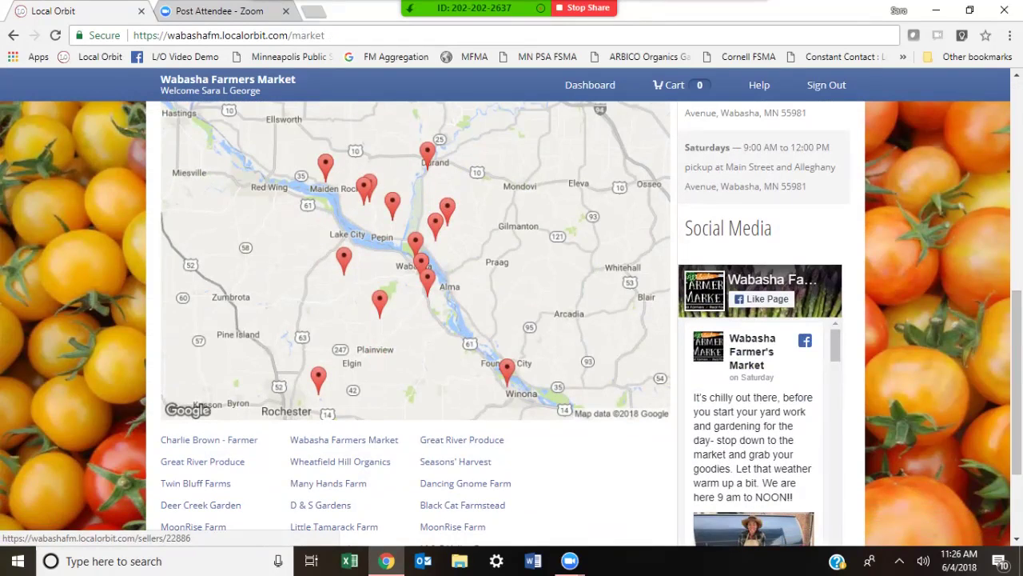
drag(1017, 382, 1017, 171)
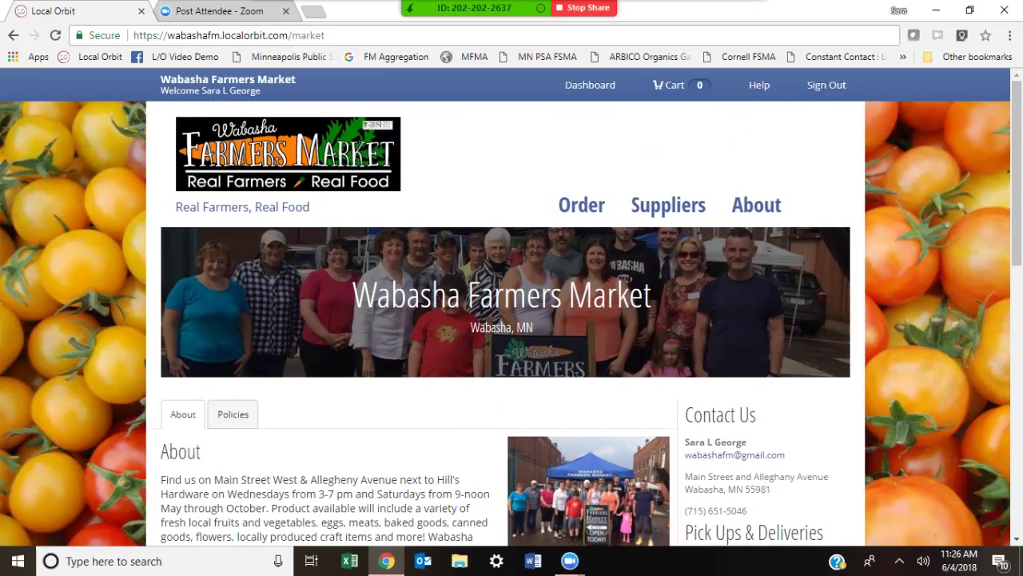
click(590, 85)
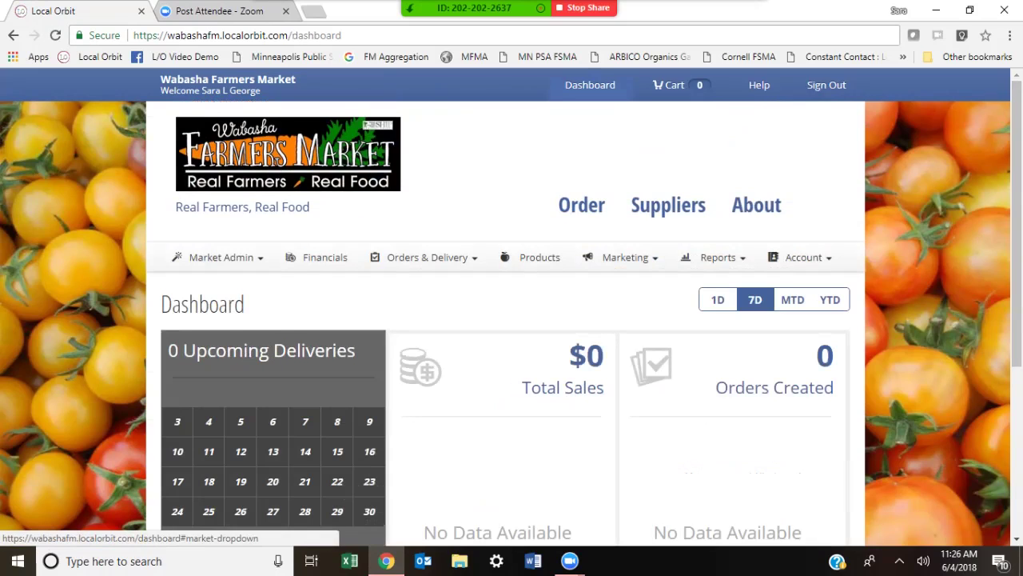
click(220, 256)
Step: Reopen the farmer organization from the Organizations list and view its saved addresses
click(223, 303)
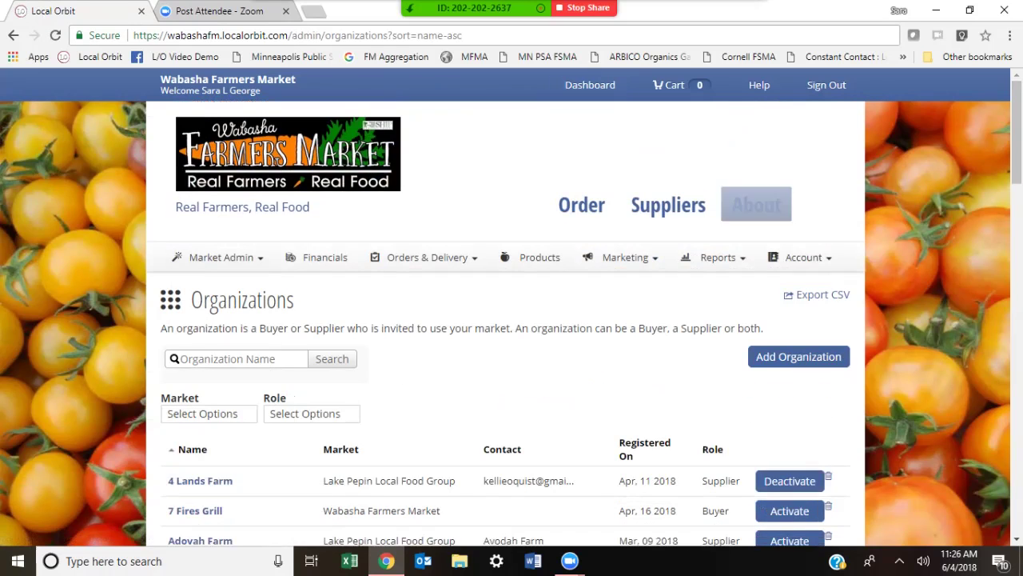
scroll(512, 319, down, 4)
scroll(511, 320, down, 7)
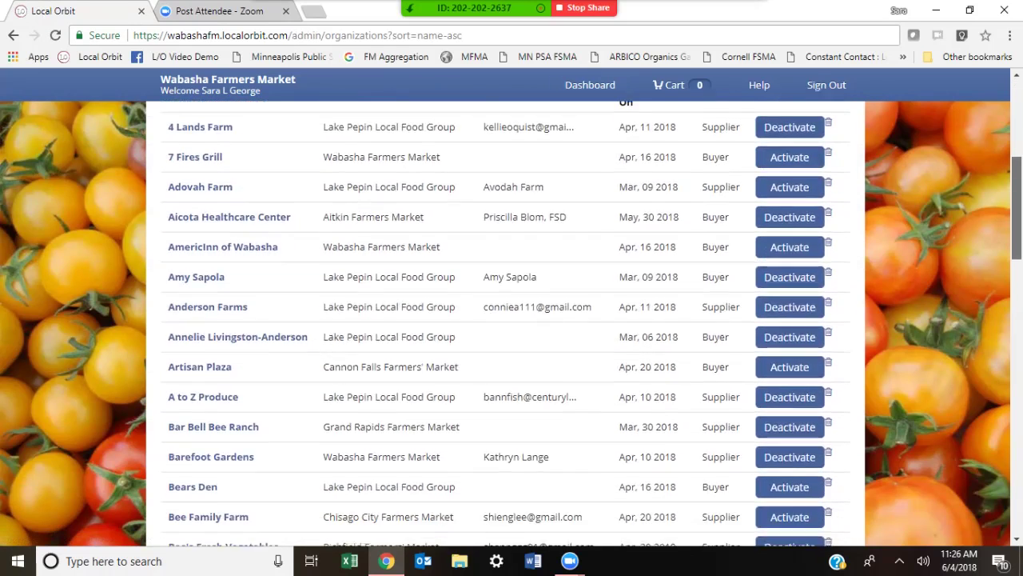
scroll(511, 320, down, 2)
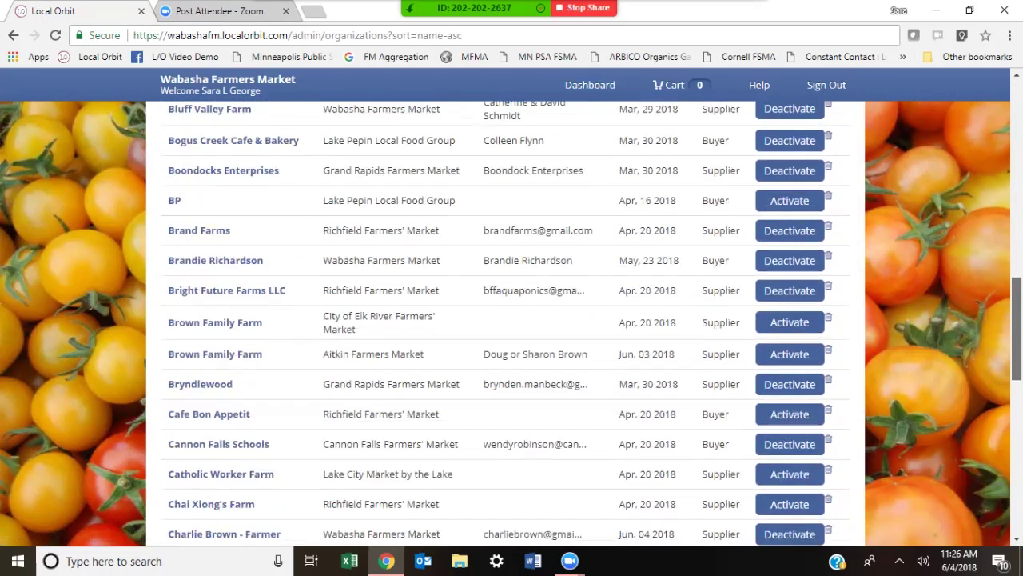
scroll(512, 320, down, 1)
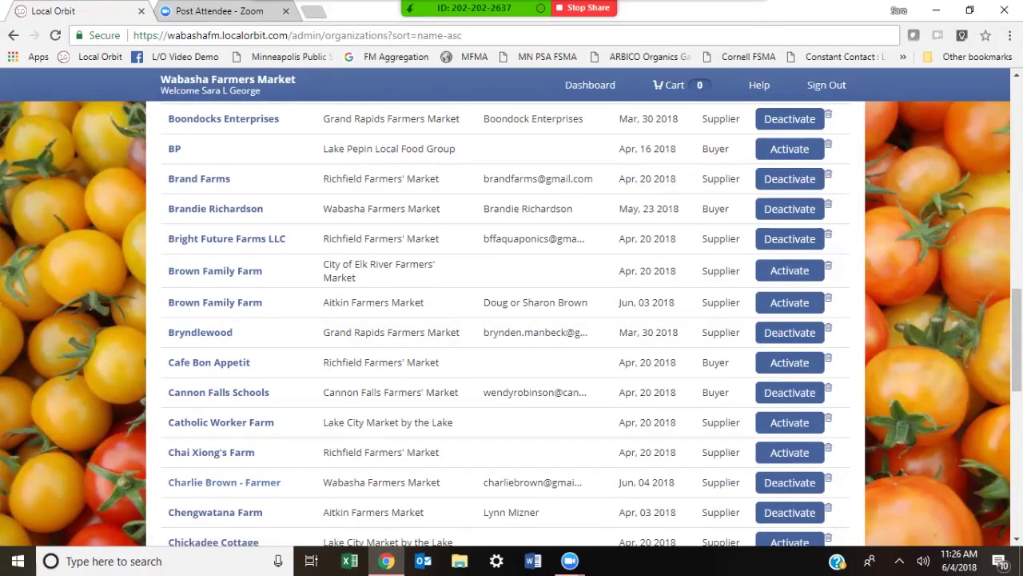
click(224, 482)
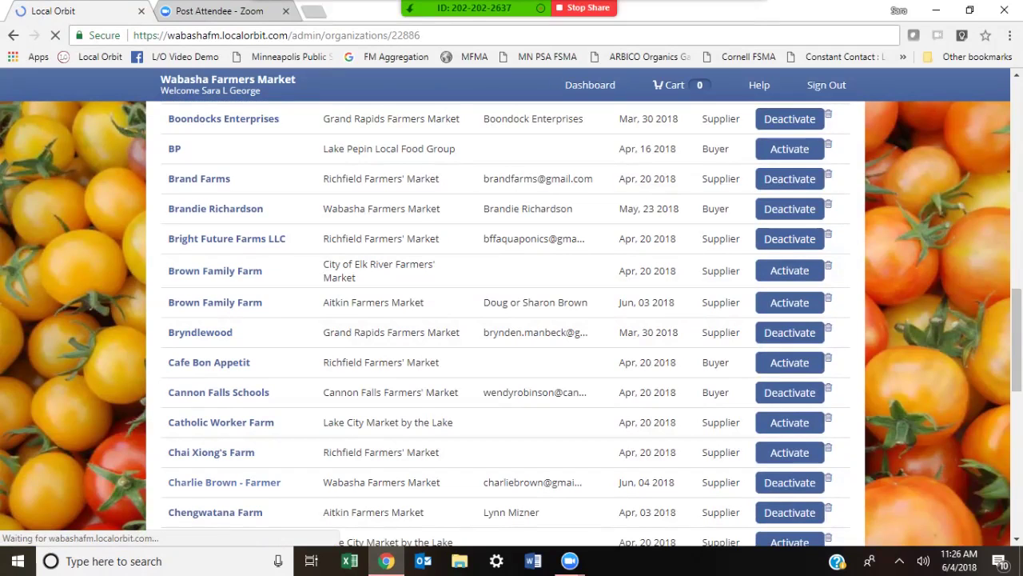
click(467, 388)
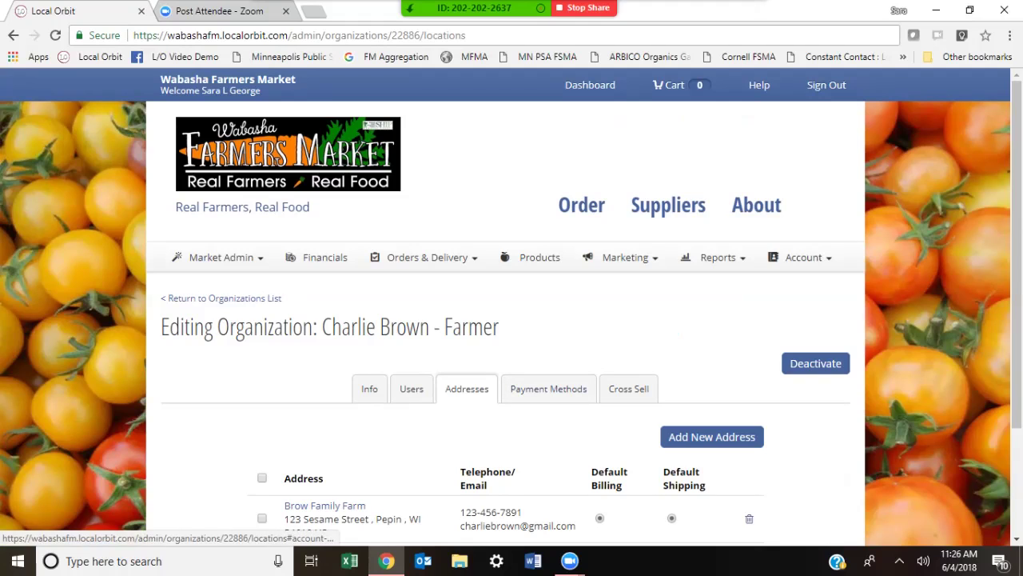
scroll(549, 389, down, 2)
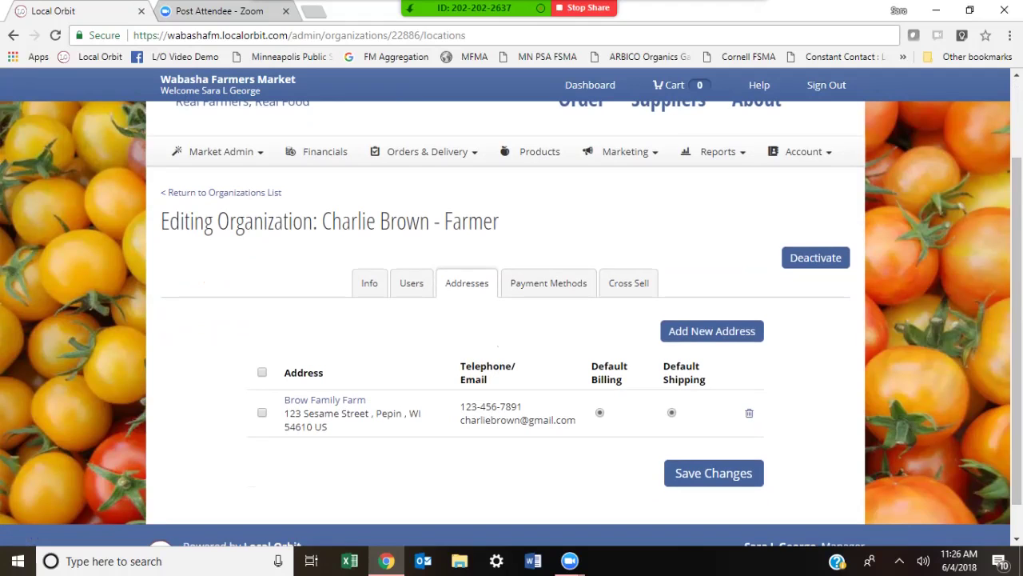
click(712, 330)
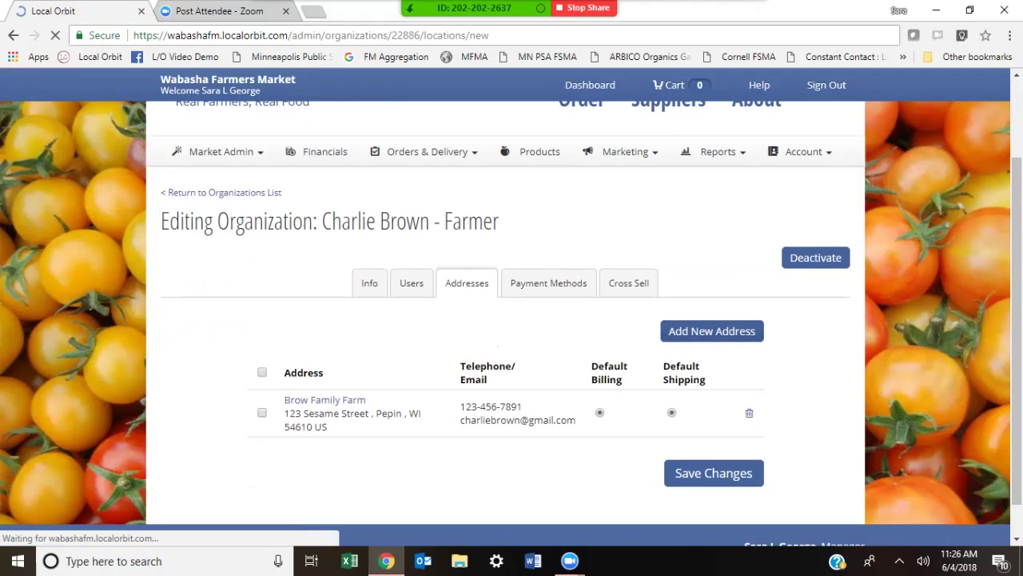
Step: Submit a new 'Brow Family Farms' address with a blank street address, triggering blank-field errors
scroll(512, 320, down, 3)
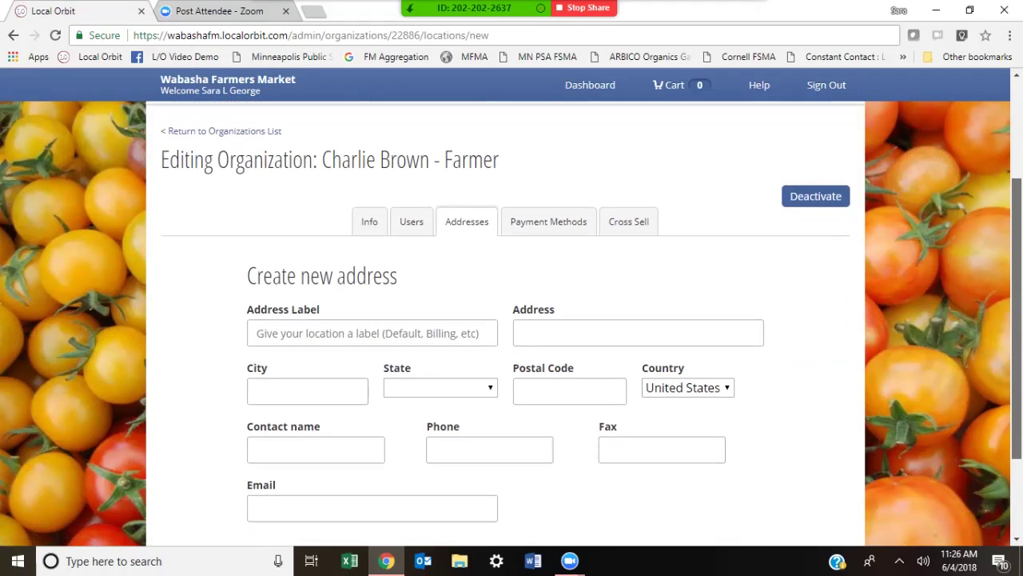
scroll(512, 320, down, 1)
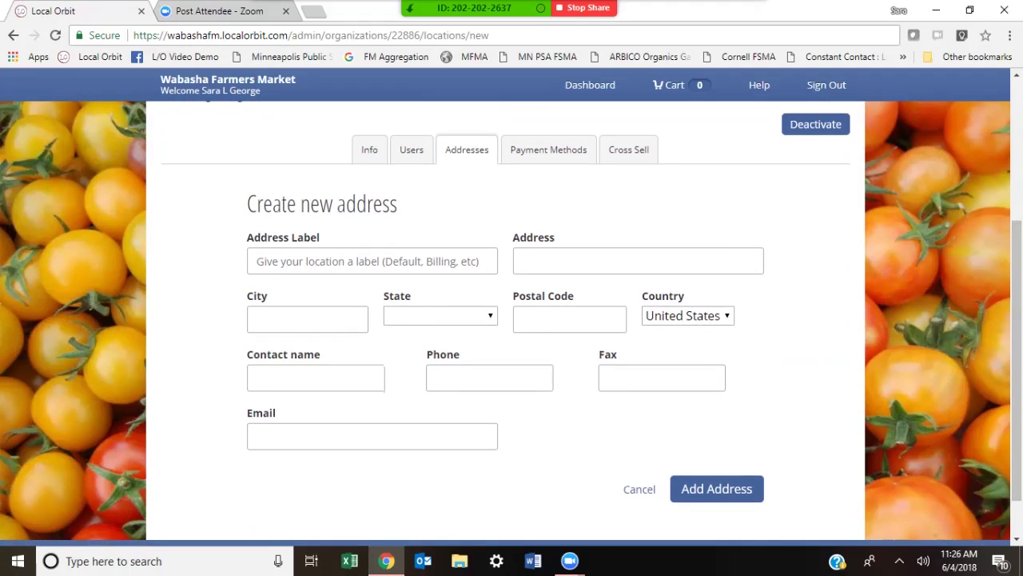
click(372, 260)
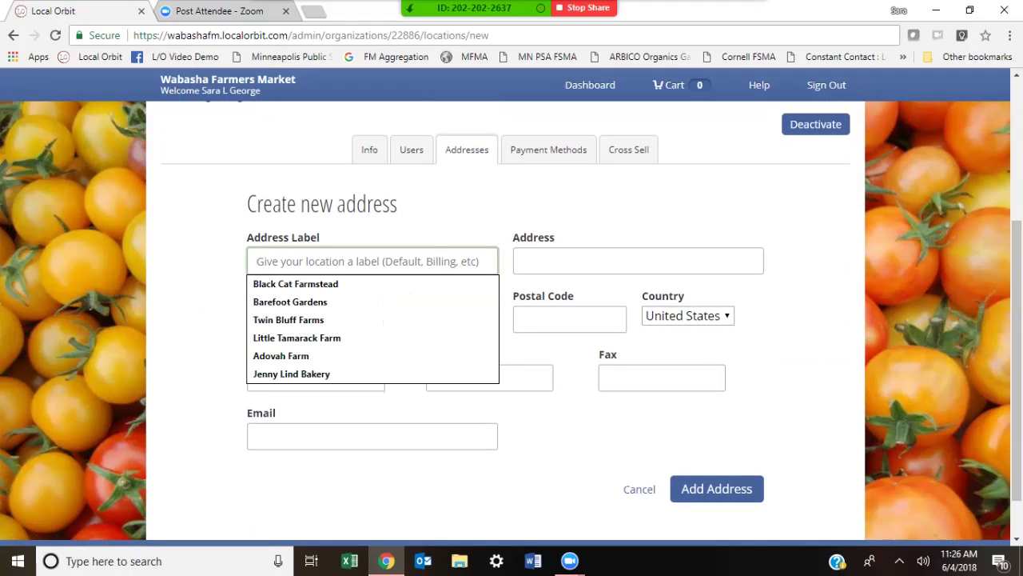
text(Brow )
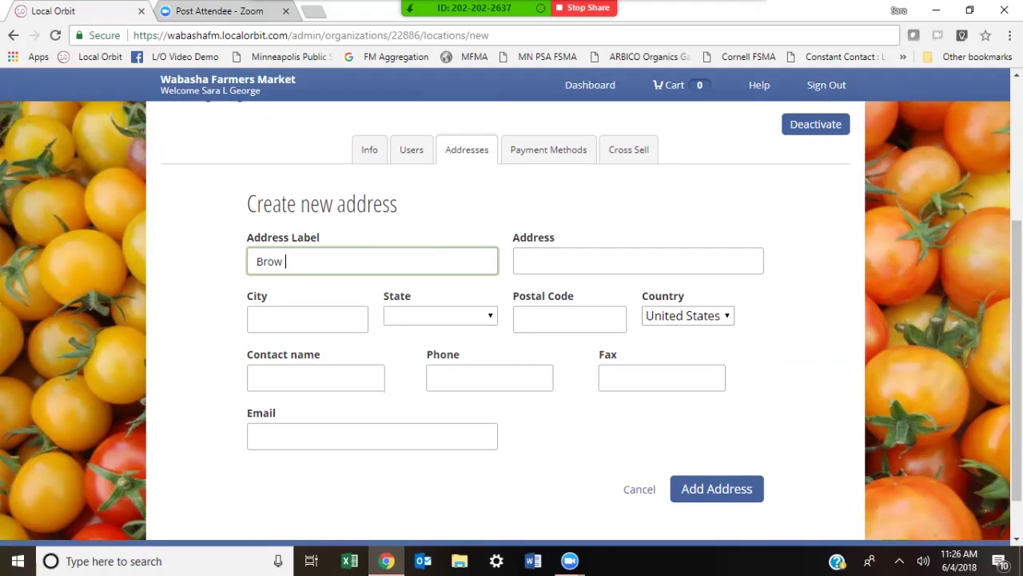
text(Family Farms)
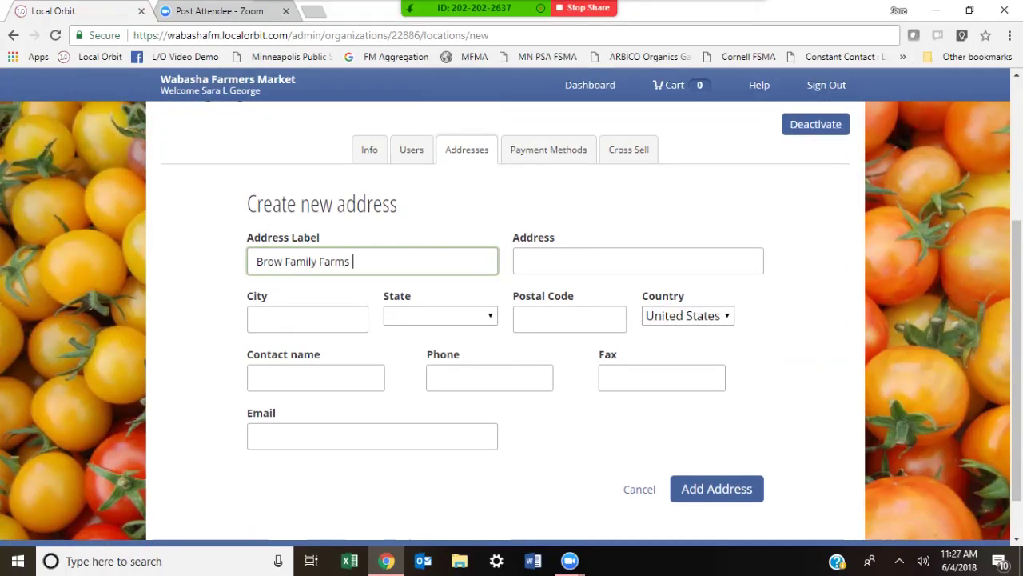
click(638, 261)
text(123)
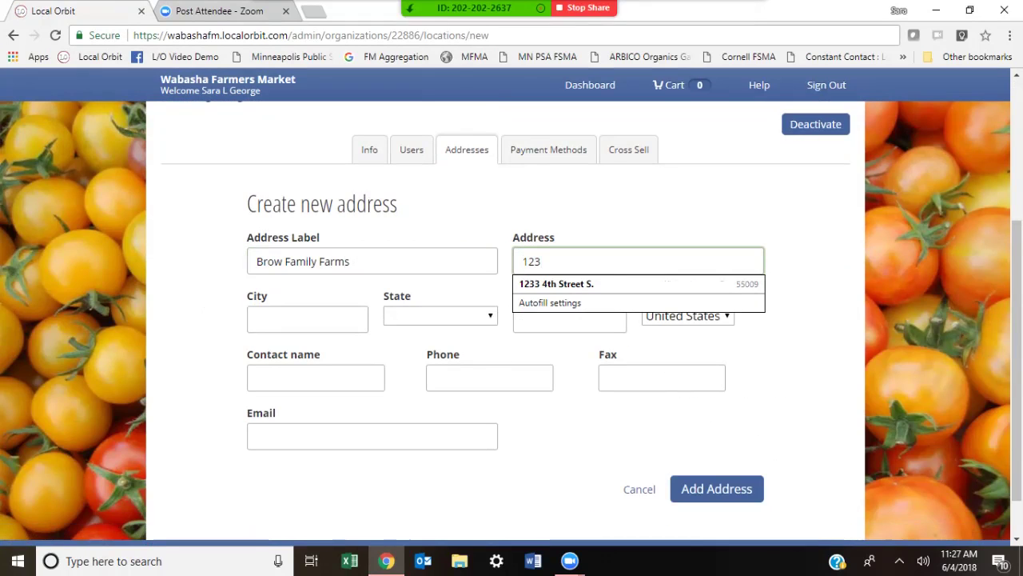
text( Sesa)
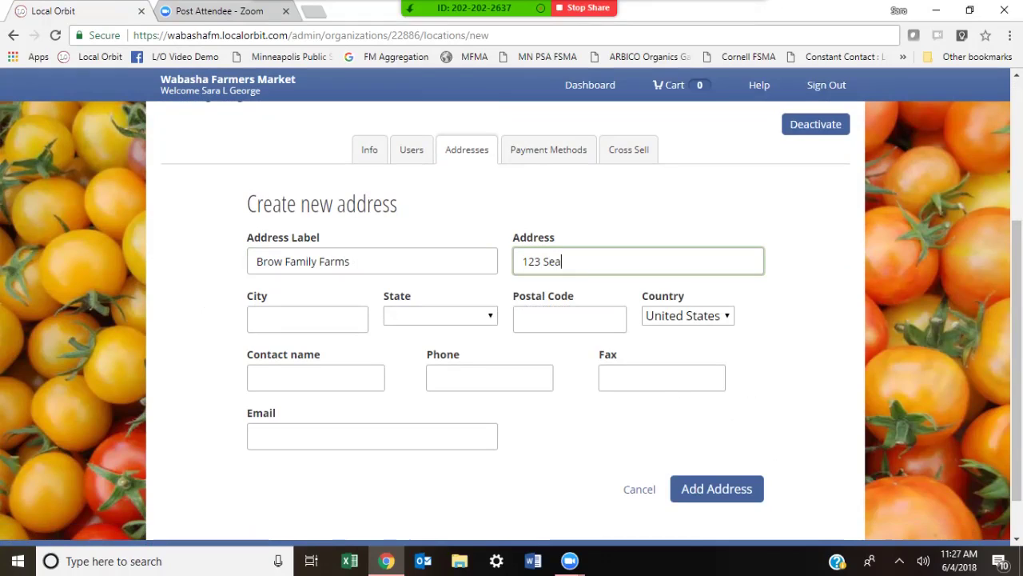
text(me)
key(ctrl+a)
key(BackSpace)
key(Return)
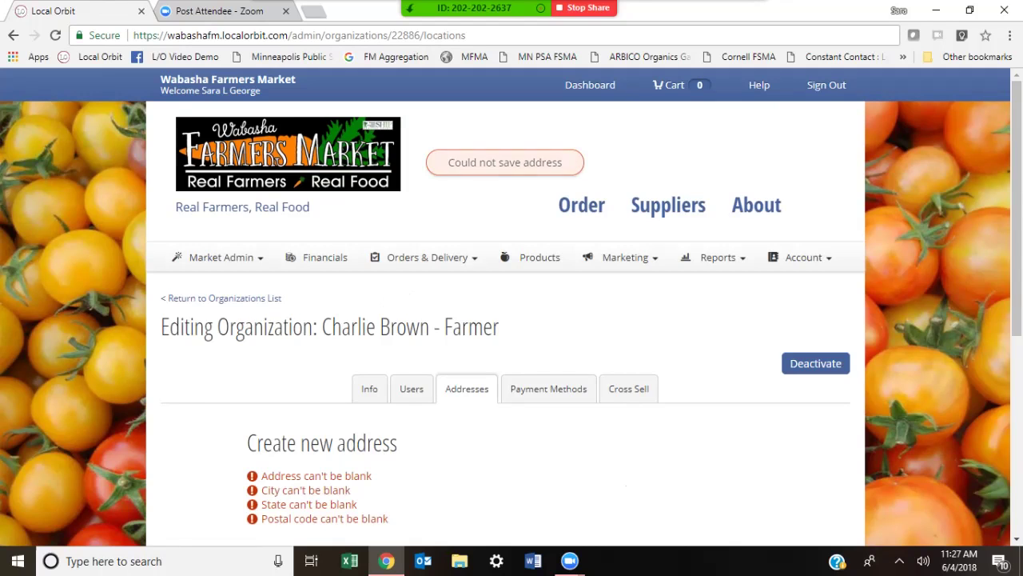
scroll(1017, 240, down, 3)
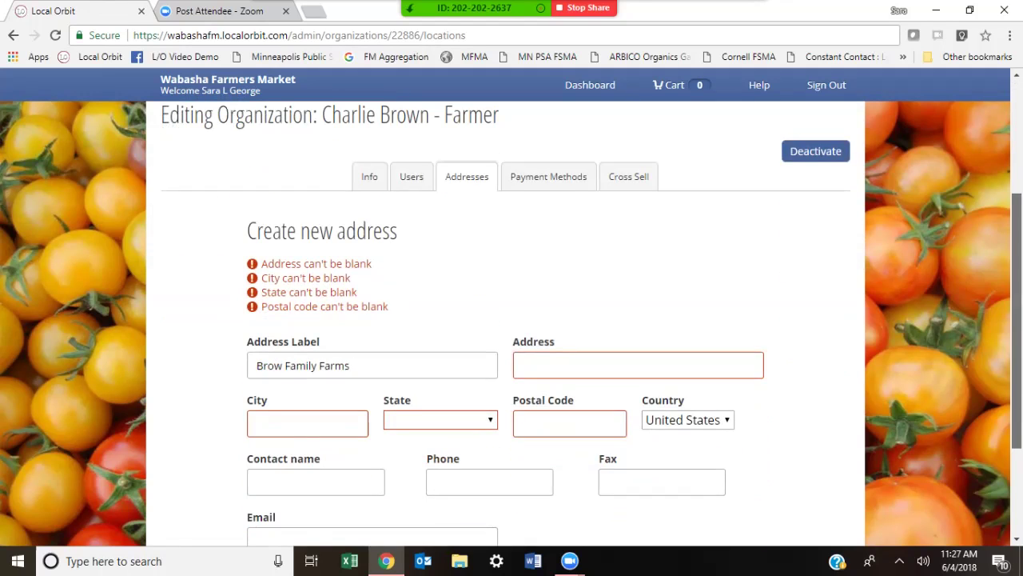
scroll(511, 319, up, 2)
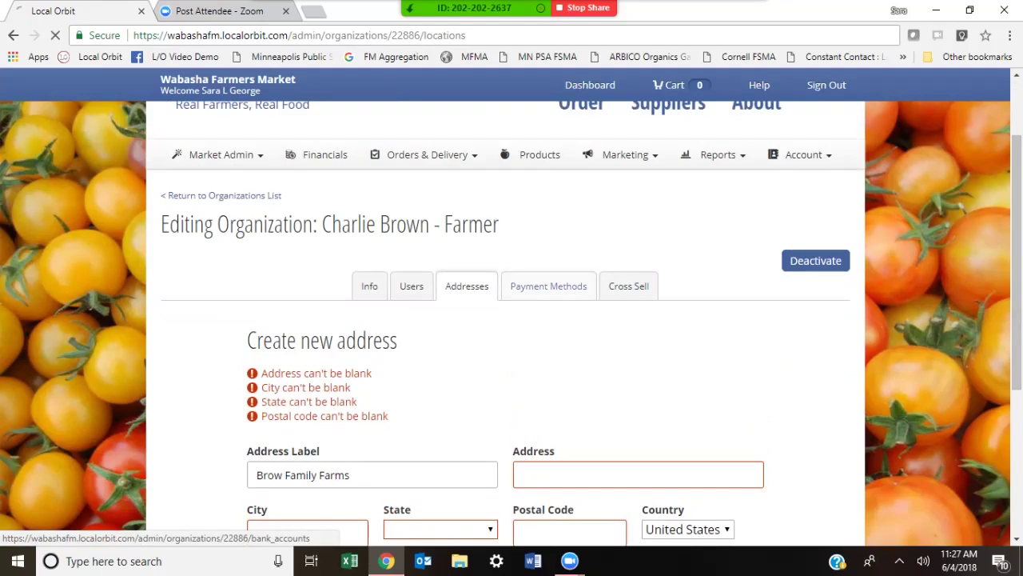
click(549, 285)
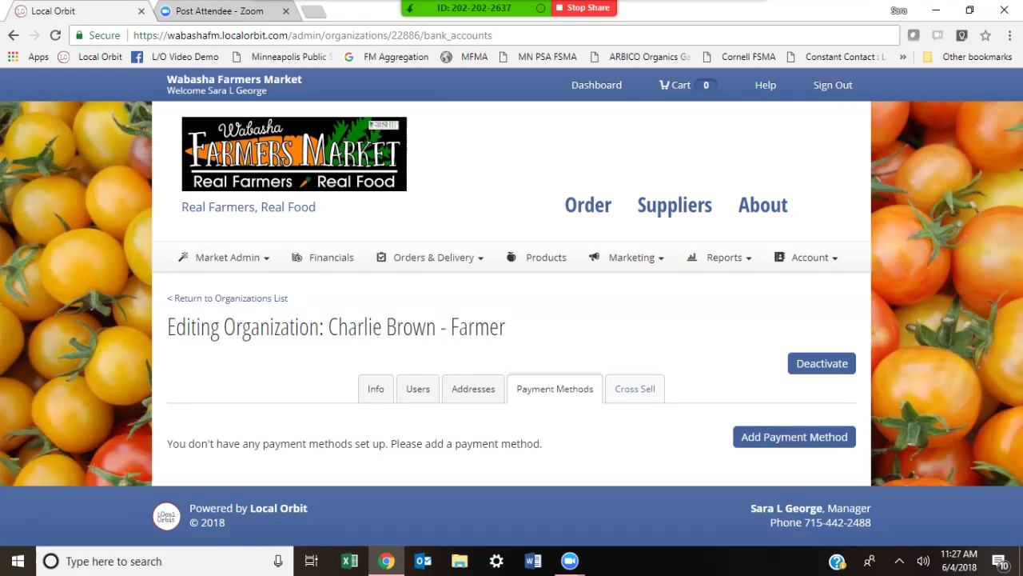
Step: Leave the unsaved address and switch to the supplier's Payment Methods tab, which lists none yet
click(635, 389)
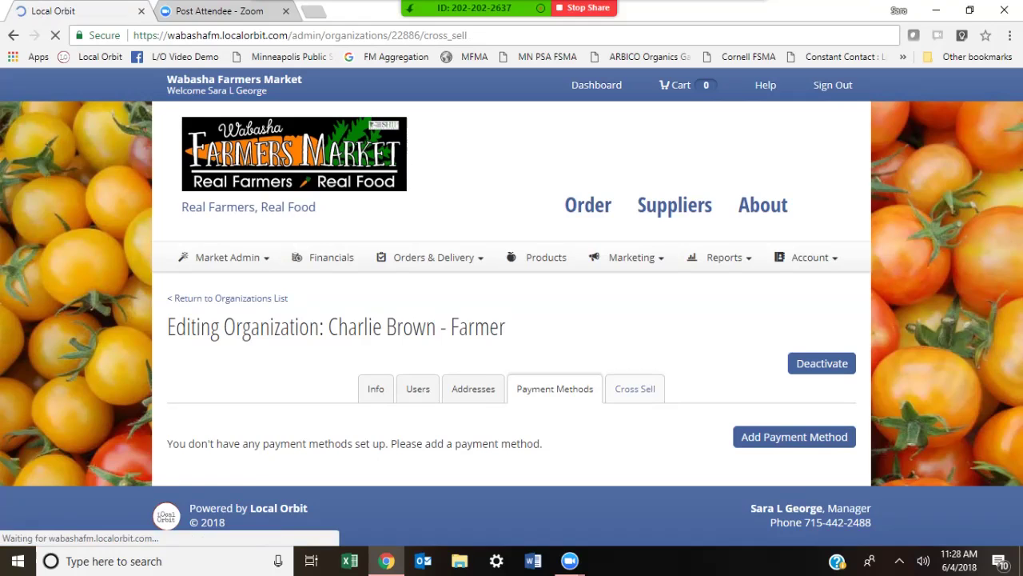
Step: Tick Sell Products for Lake Pepin Local Food Group in Charlie Brown - Farmer's cross-sell settings
scroll(512, 319, down, 2)
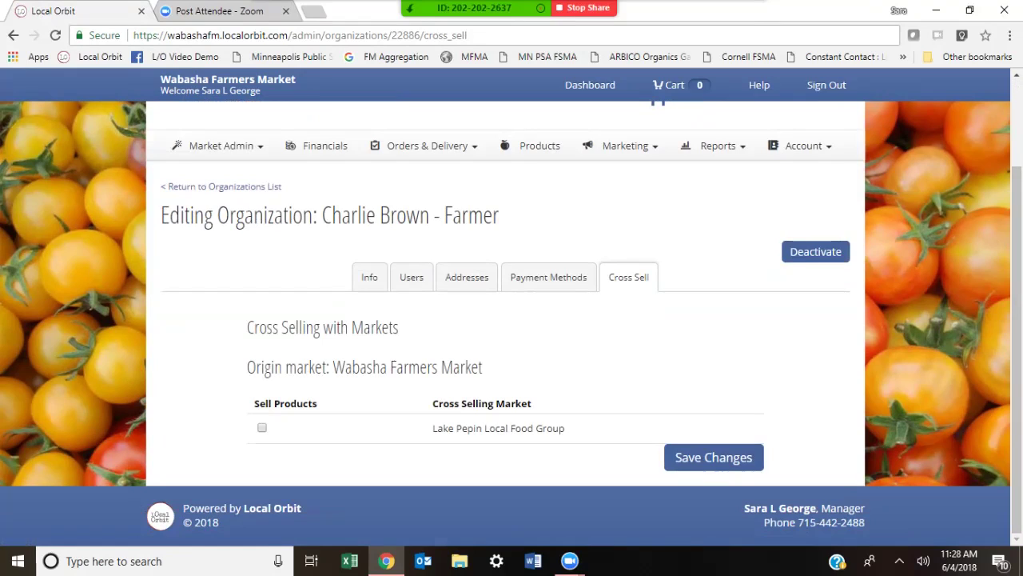
click(262, 428)
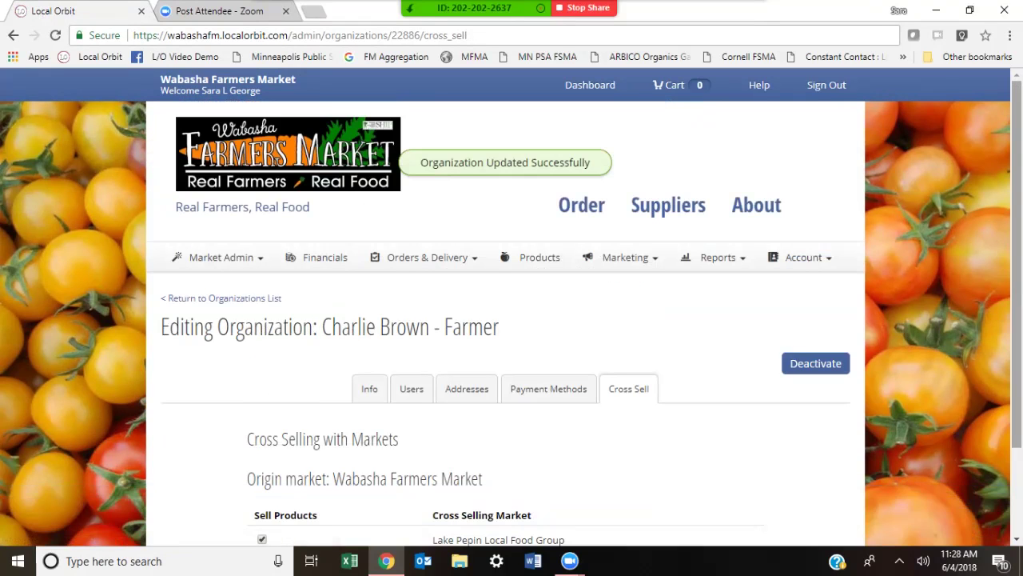
scroll(511, 320, down, 3)
scroll(512, 320, up, 1)
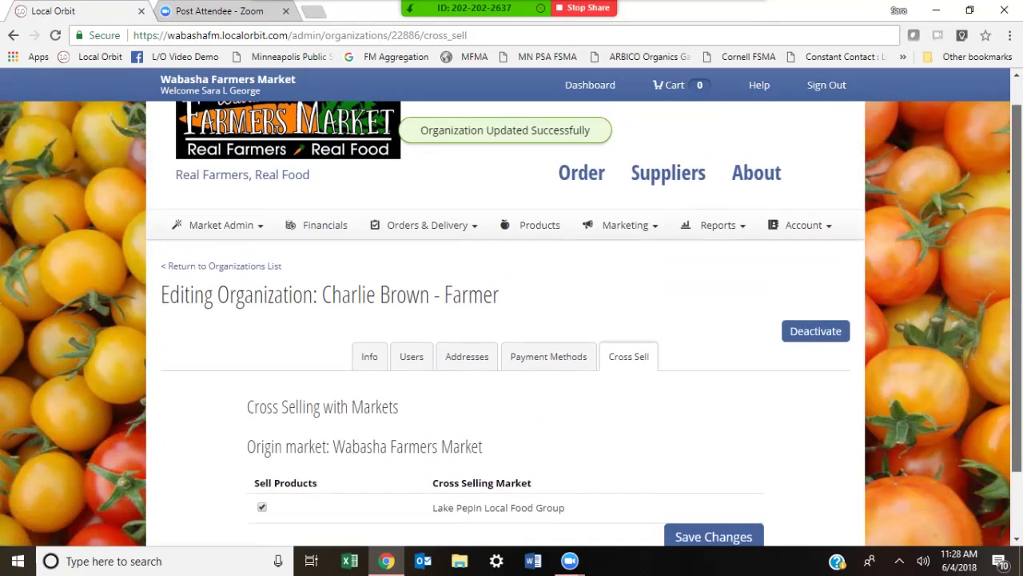